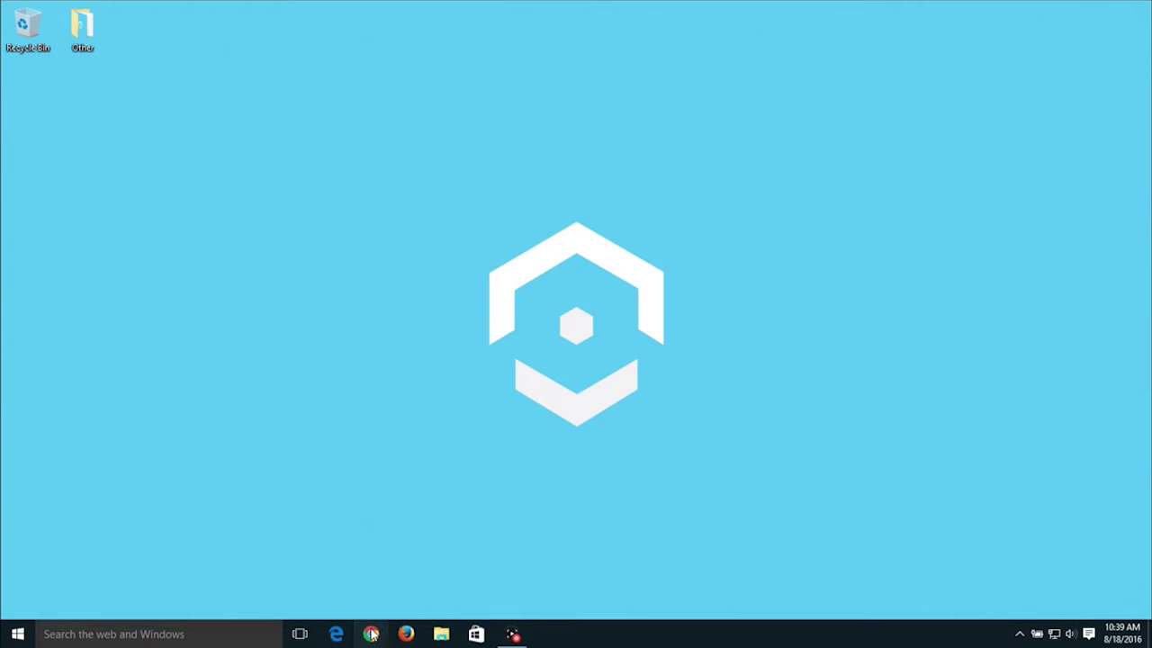
left_click(371, 634)
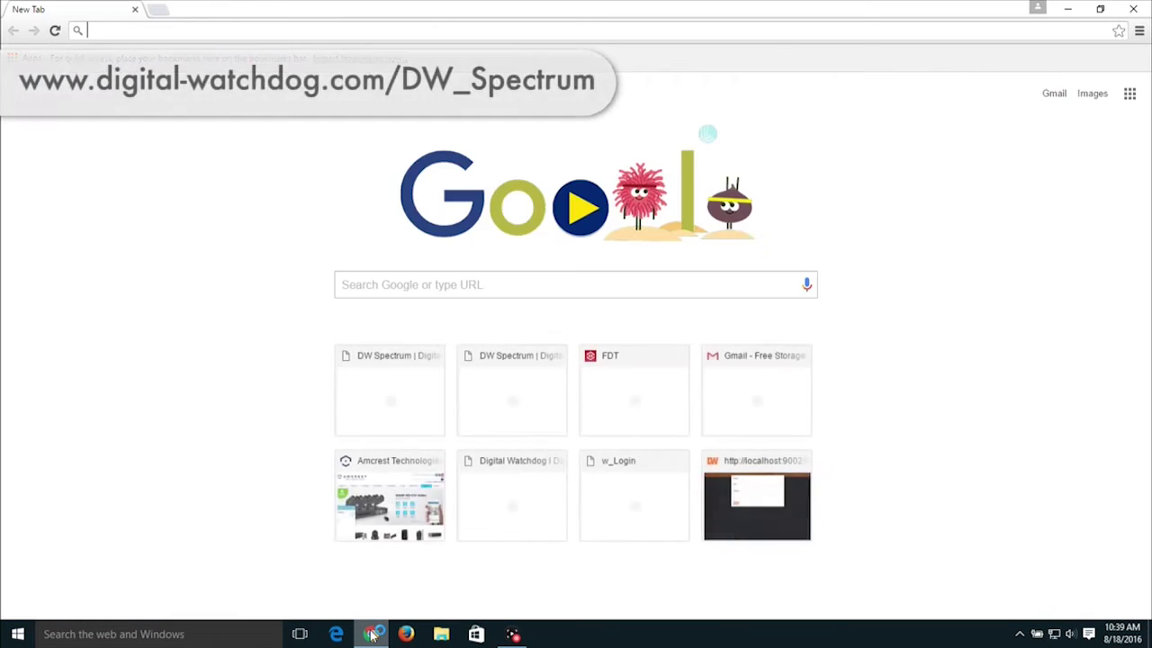
type("www.digital-watch")
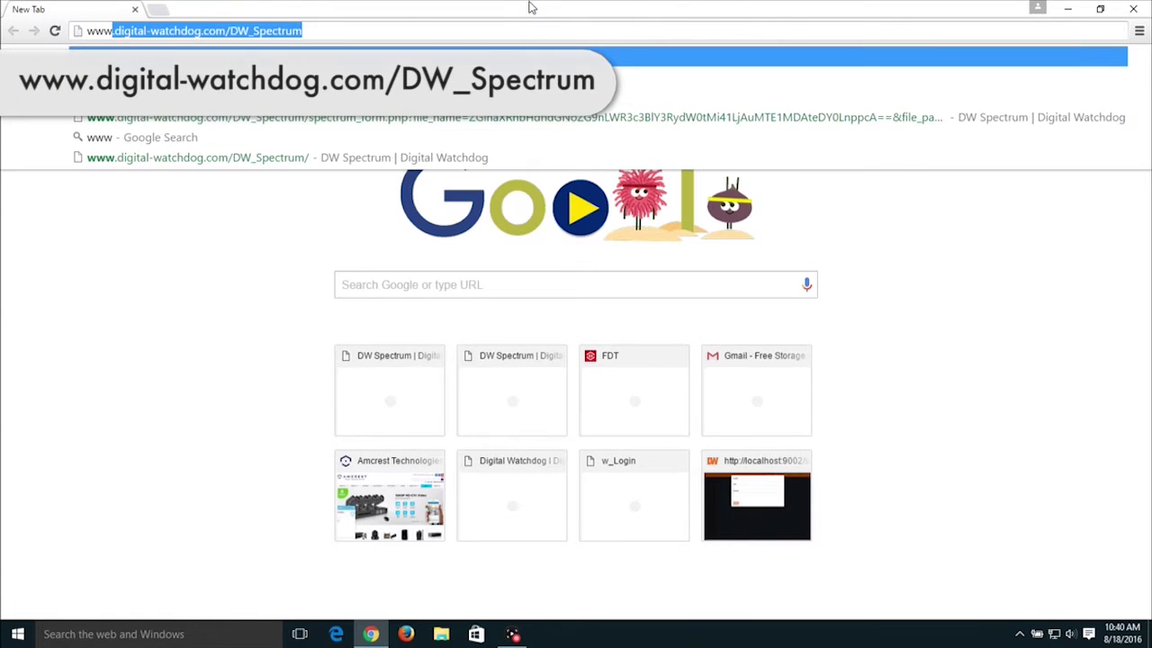
type("dog.com/D")
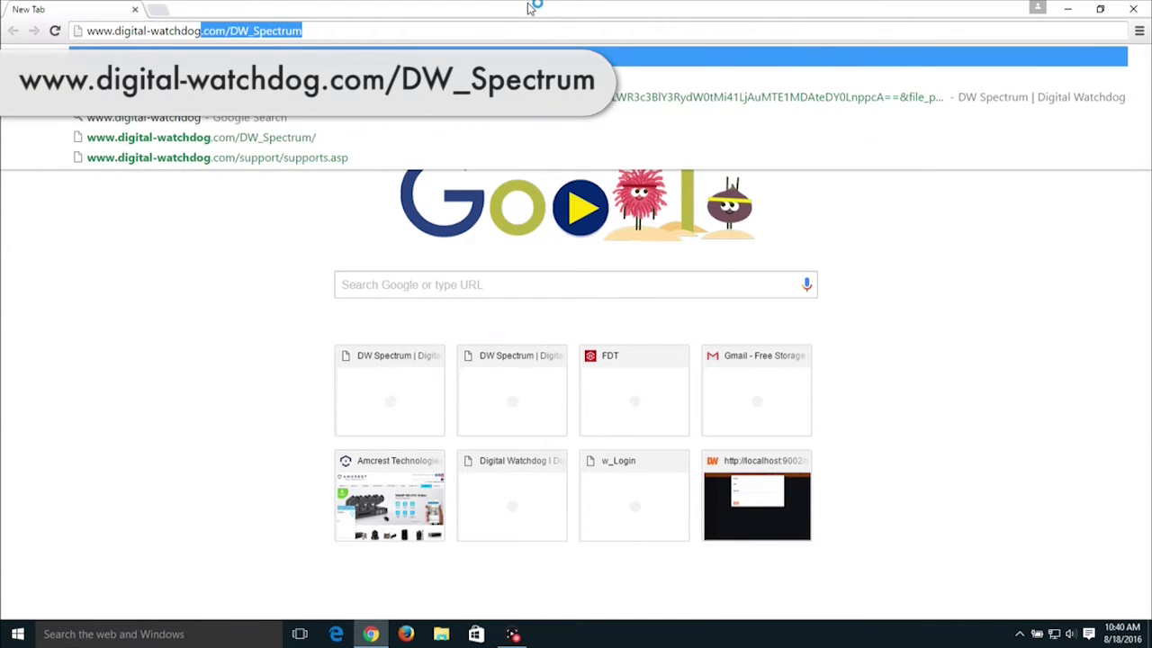
type("W_Spectrum")
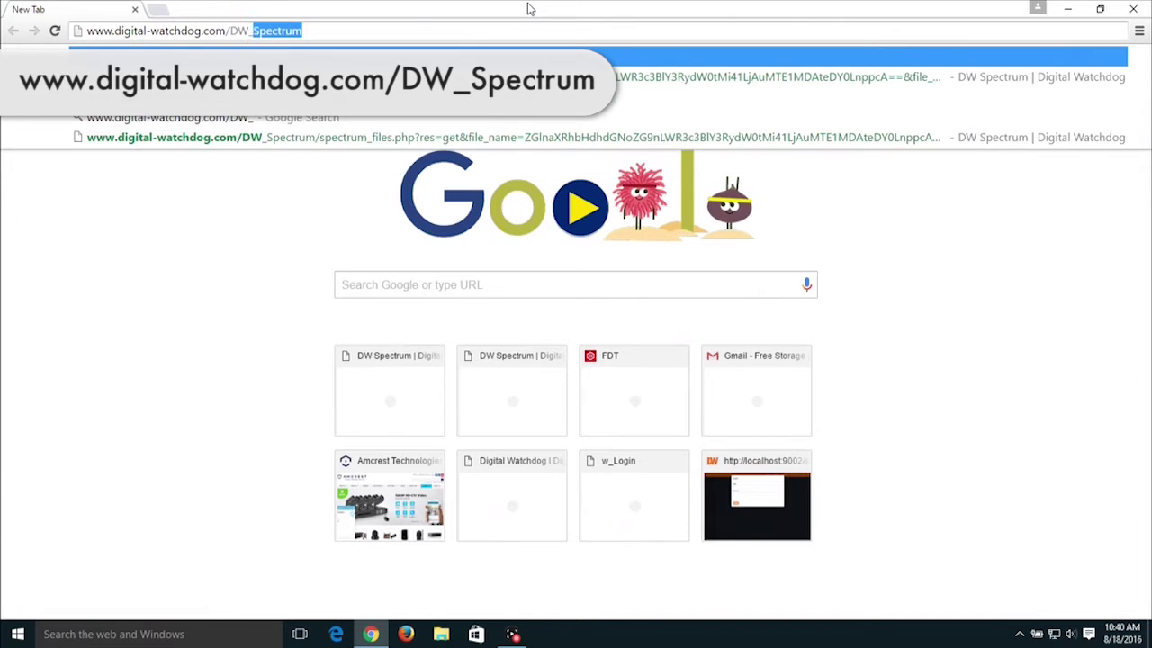
key("Return")
scroll(850, 587, "down", 8)
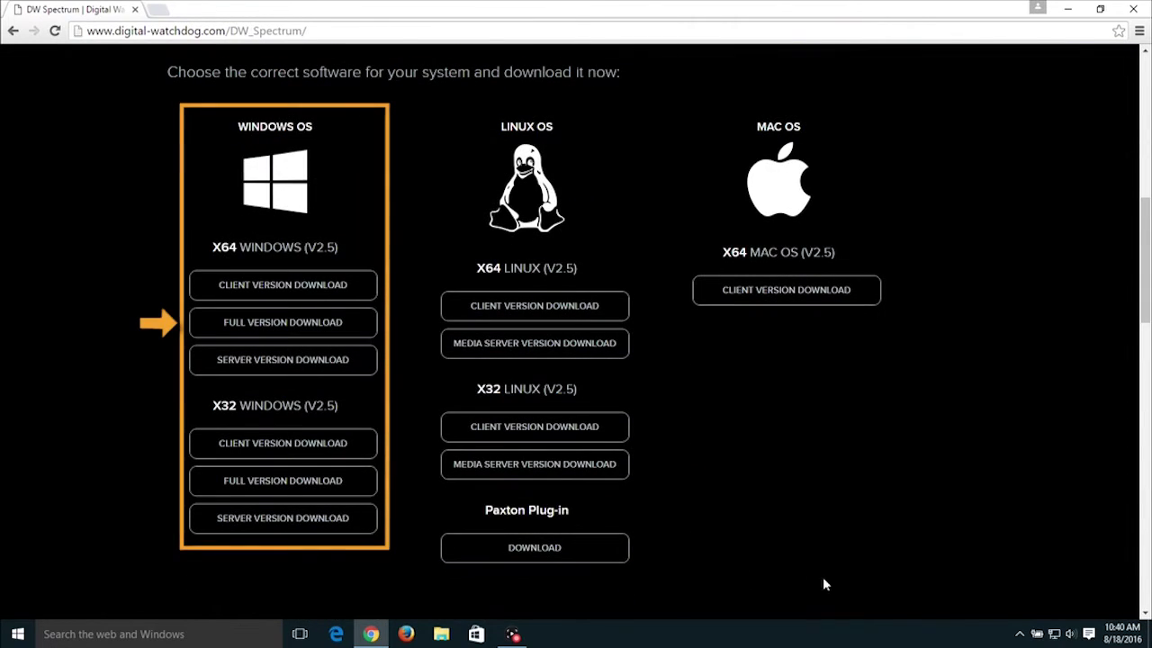
Request the X64 Windows Full Version, autofill and submit the form, and start the zip download.
left_click(288, 335)
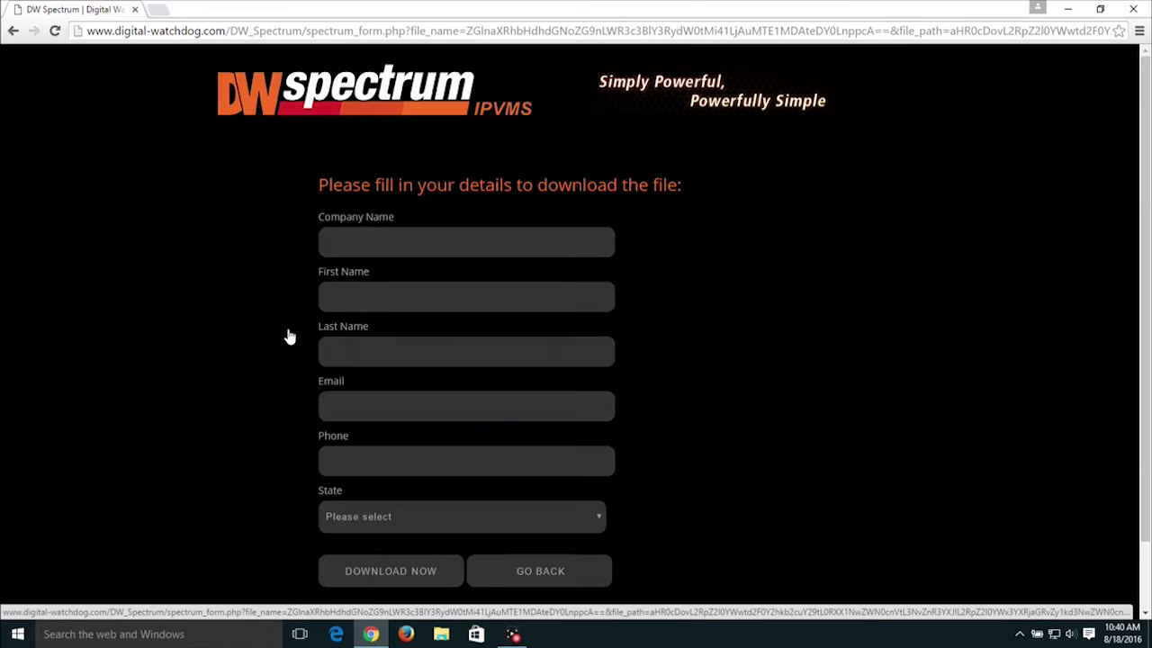
left_click(369, 256)
key("Down")
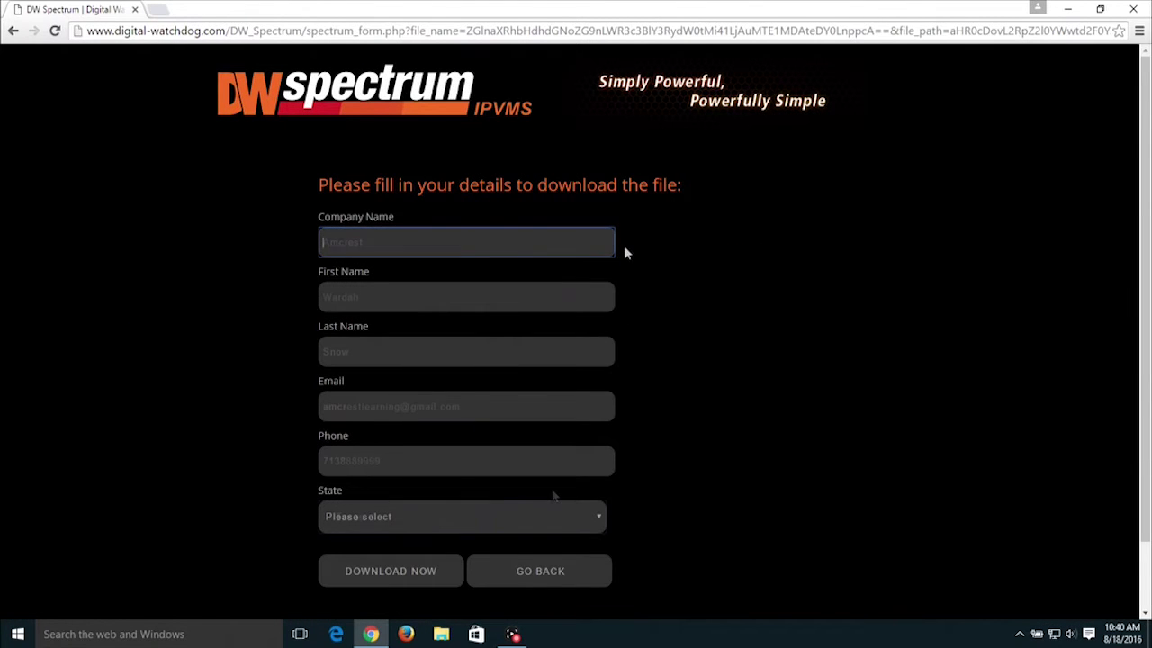
key("Return")
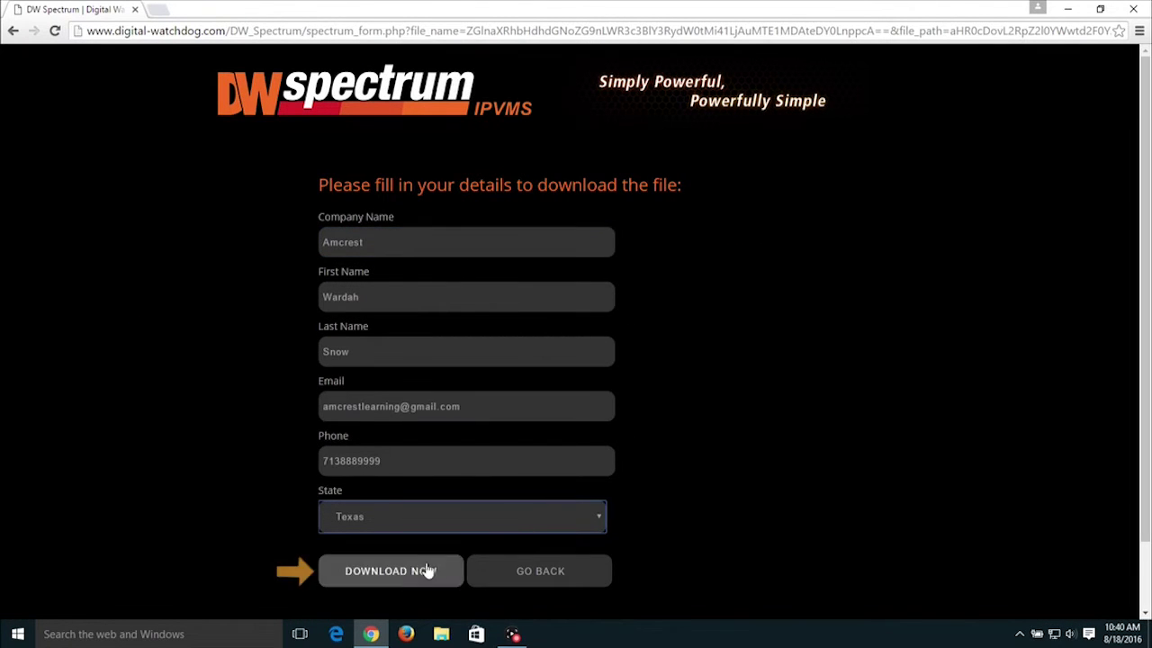
left_click(392, 582)
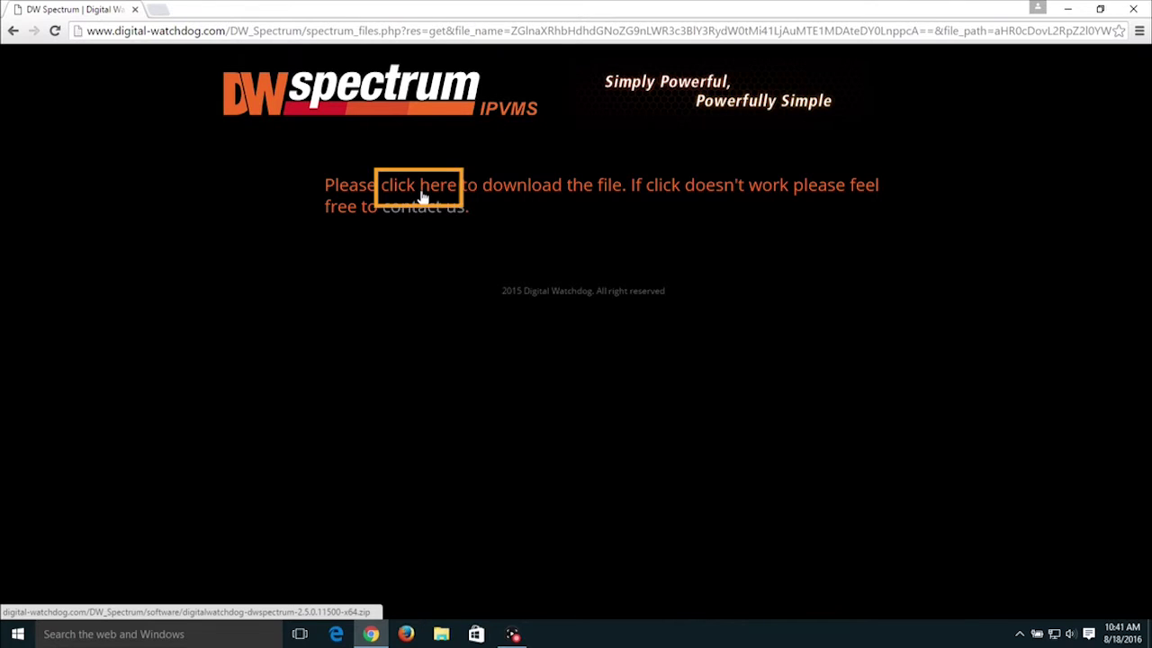
left_click(421, 197)
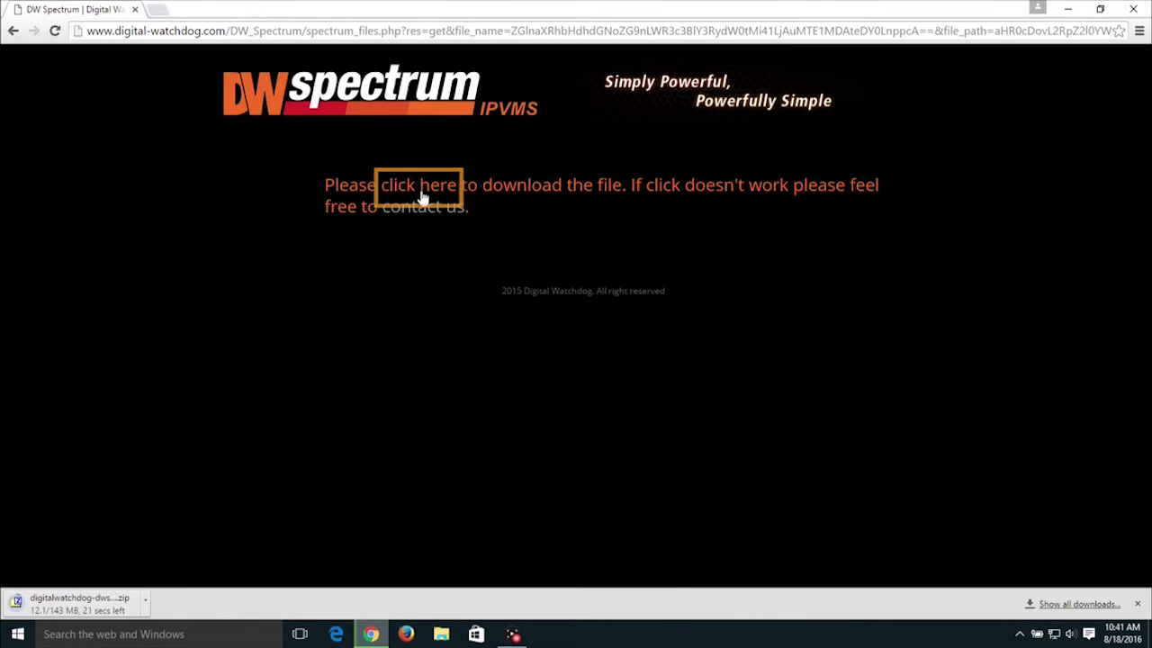
Open the downloaded DW Spectrum zip, run its installer exe and approve the UAC prompt.
left_click(147, 602)
left_click(171, 556)
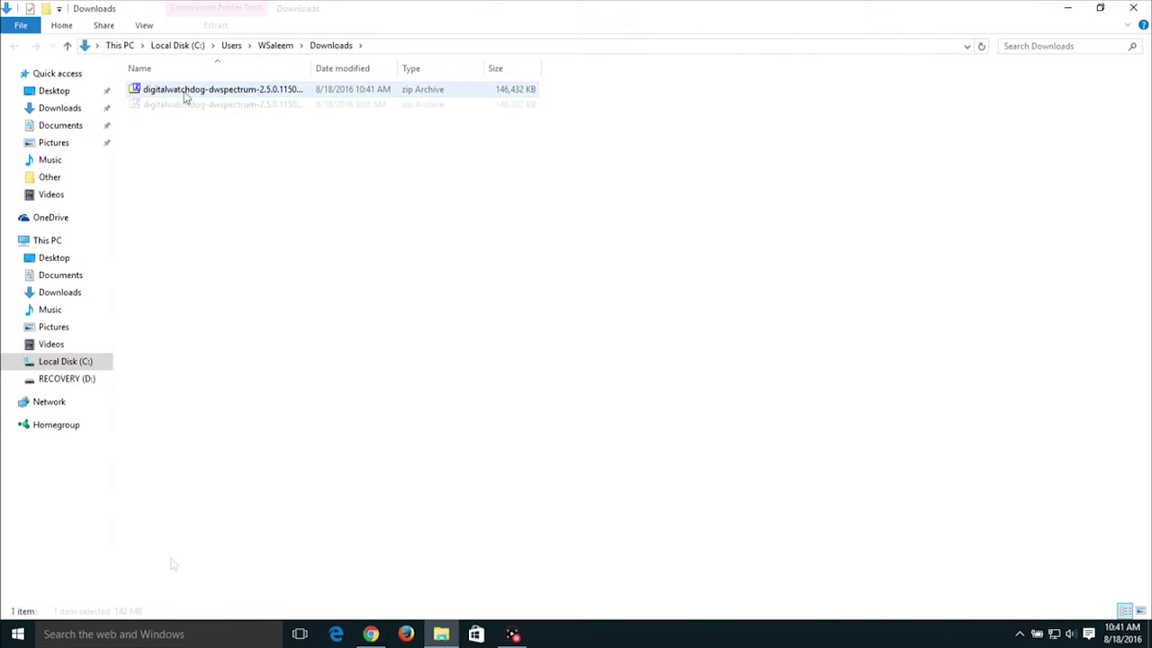
double_click(189, 89)
double_click(51, 113)
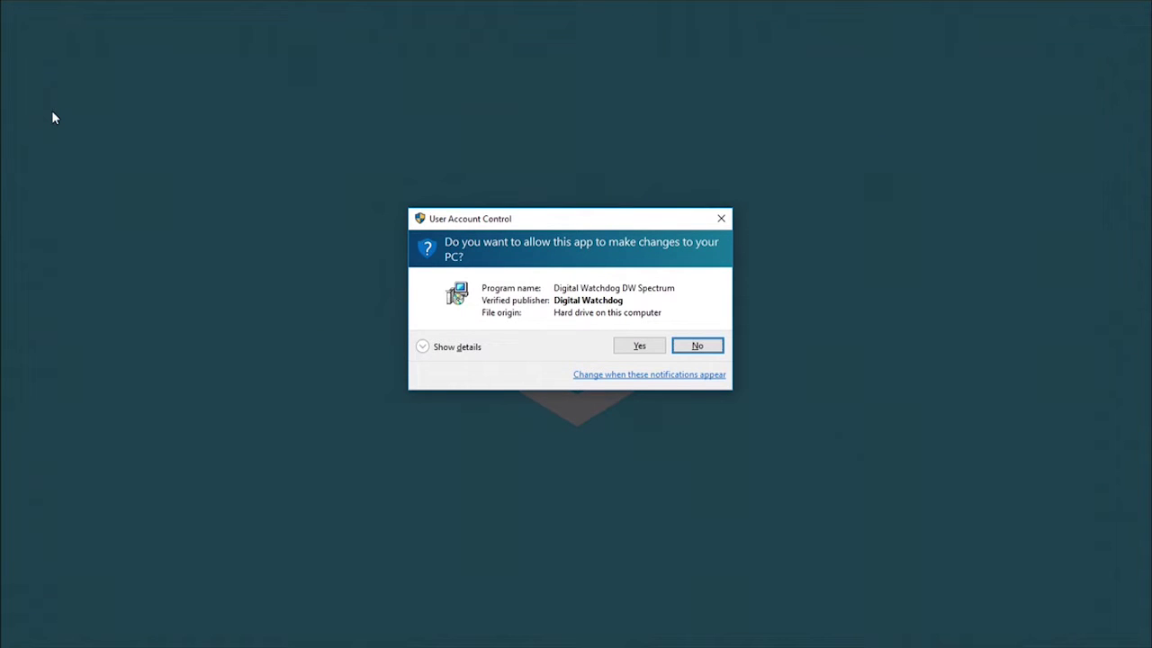
left_click(641, 347)
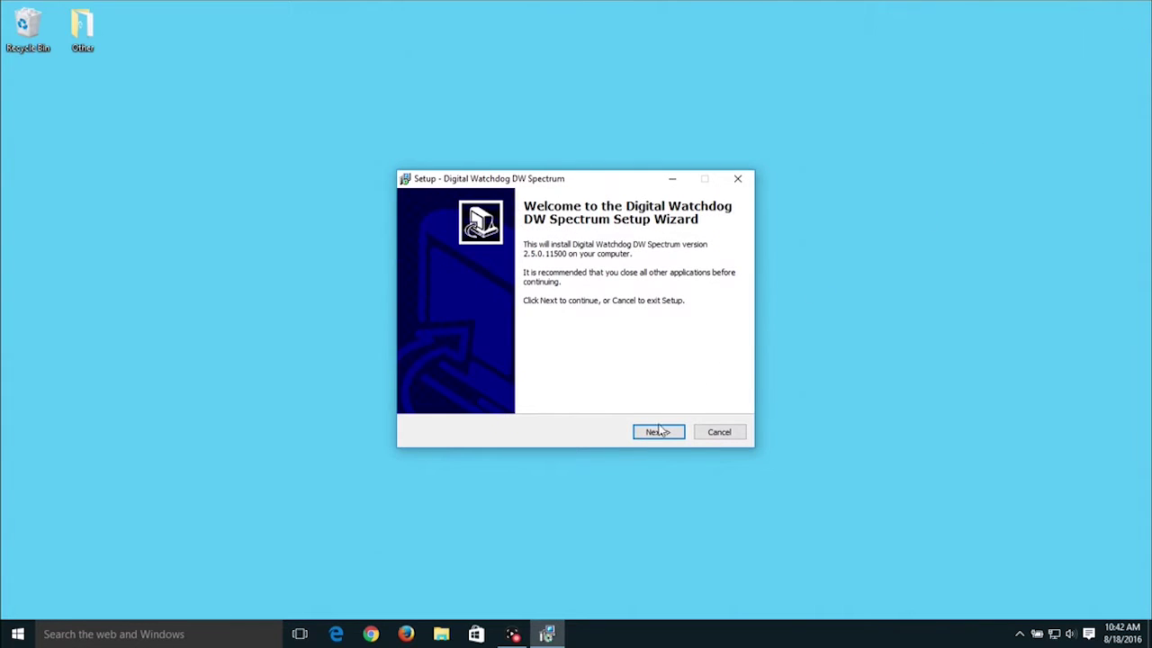
Accept the licence, keep 'Launch Both Server and Client Installers', and install.
left_click(658, 431)
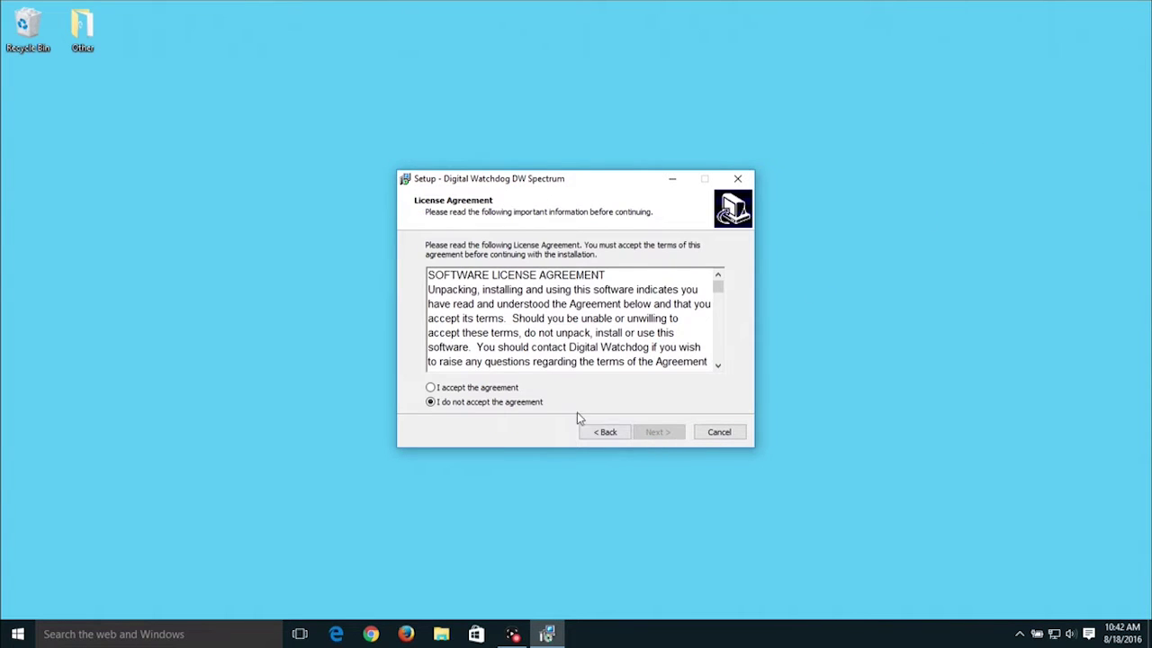
left_click(504, 389)
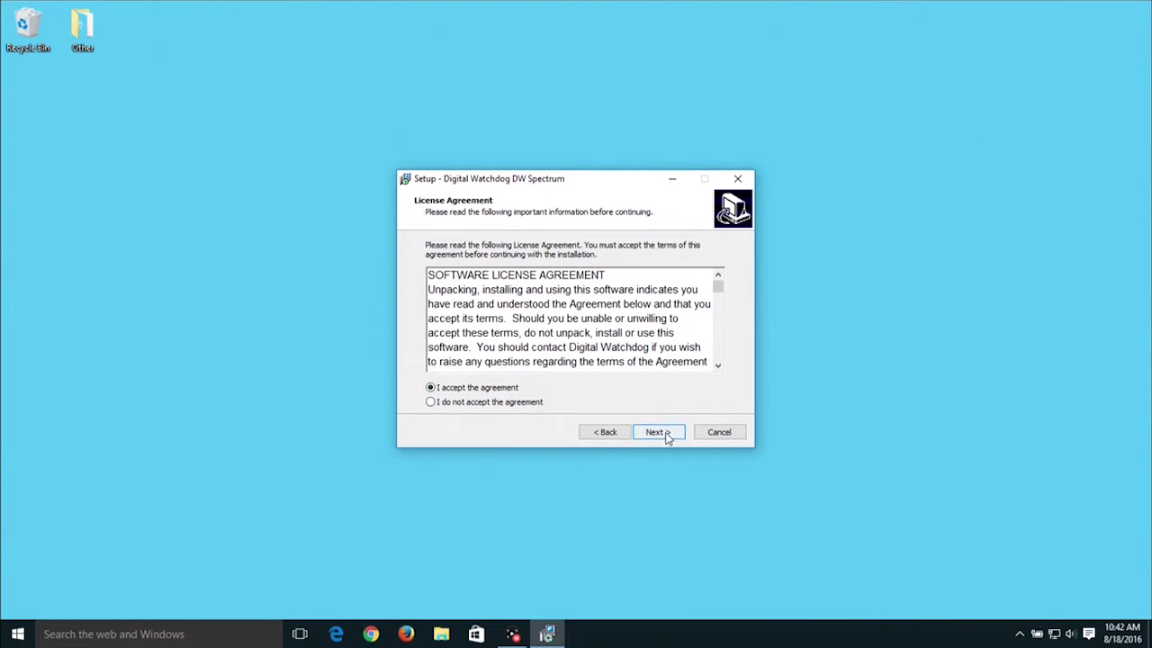
left_click(668, 436)
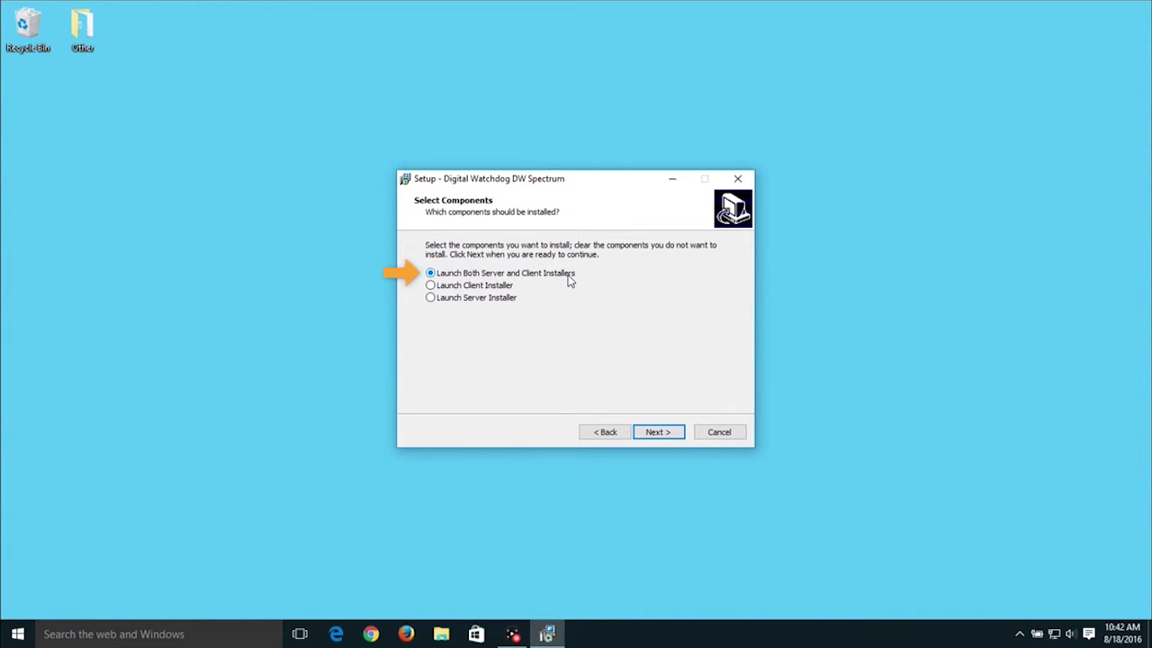
left_click(663, 436)
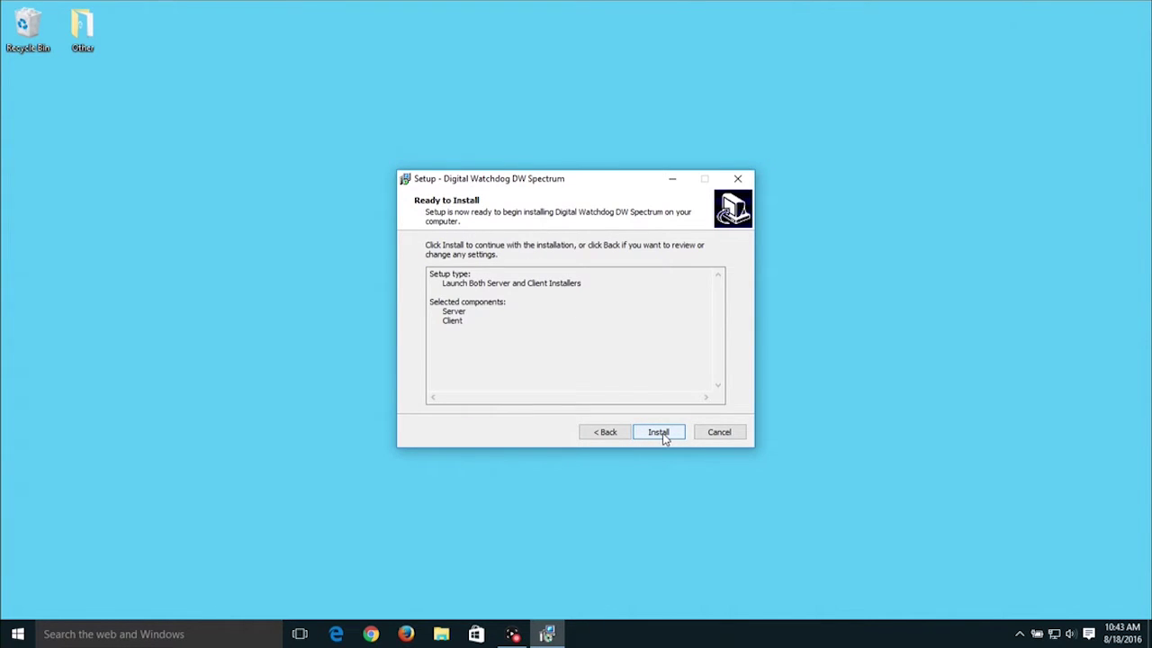
left_click(661, 434)
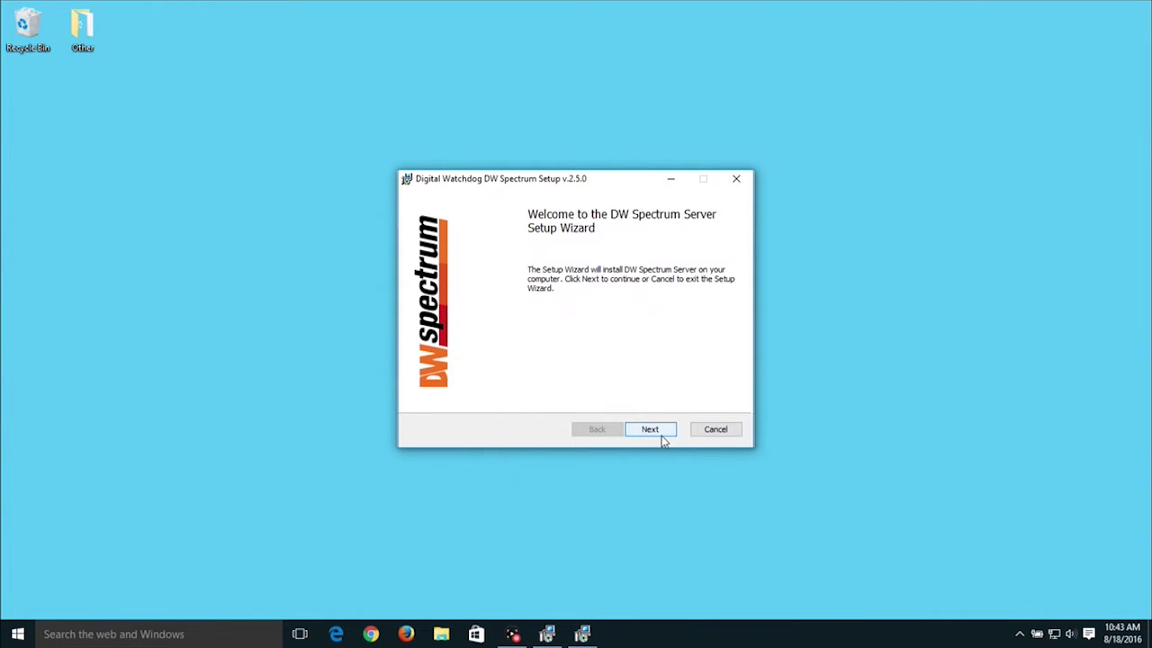
Name the system Amcrest, keep port 7001, and enter and confirm the admin password.
left_click(662, 441)
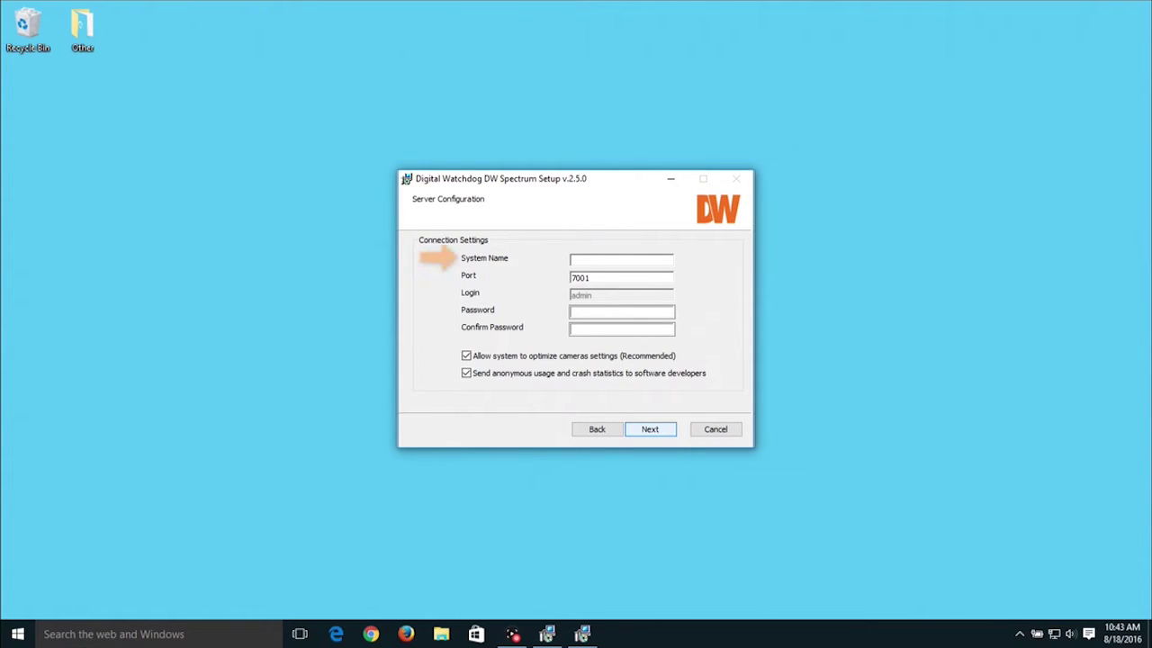
type("Amcrest")
key("Tab")
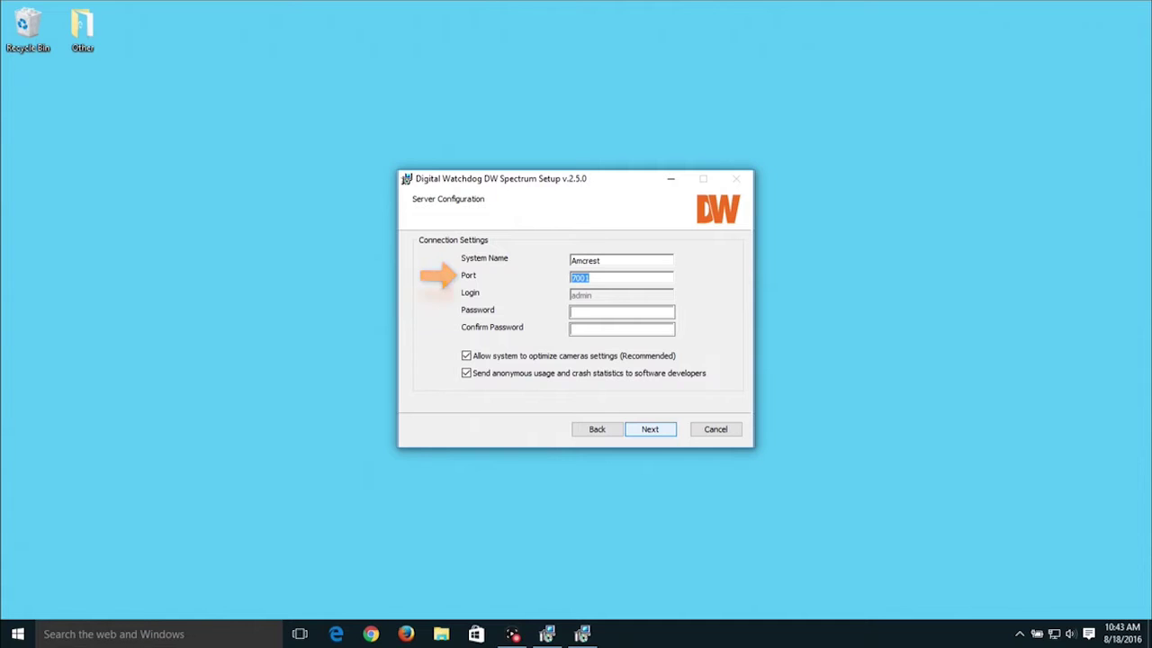
left_click(621, 312)
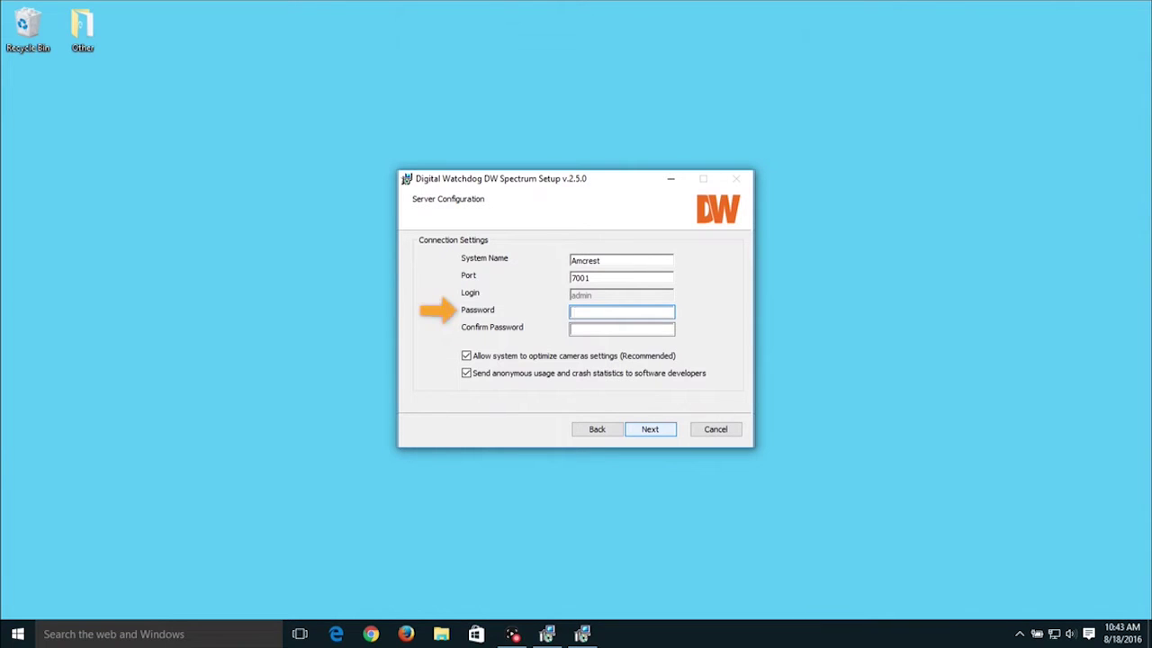
left_click(621, 329)
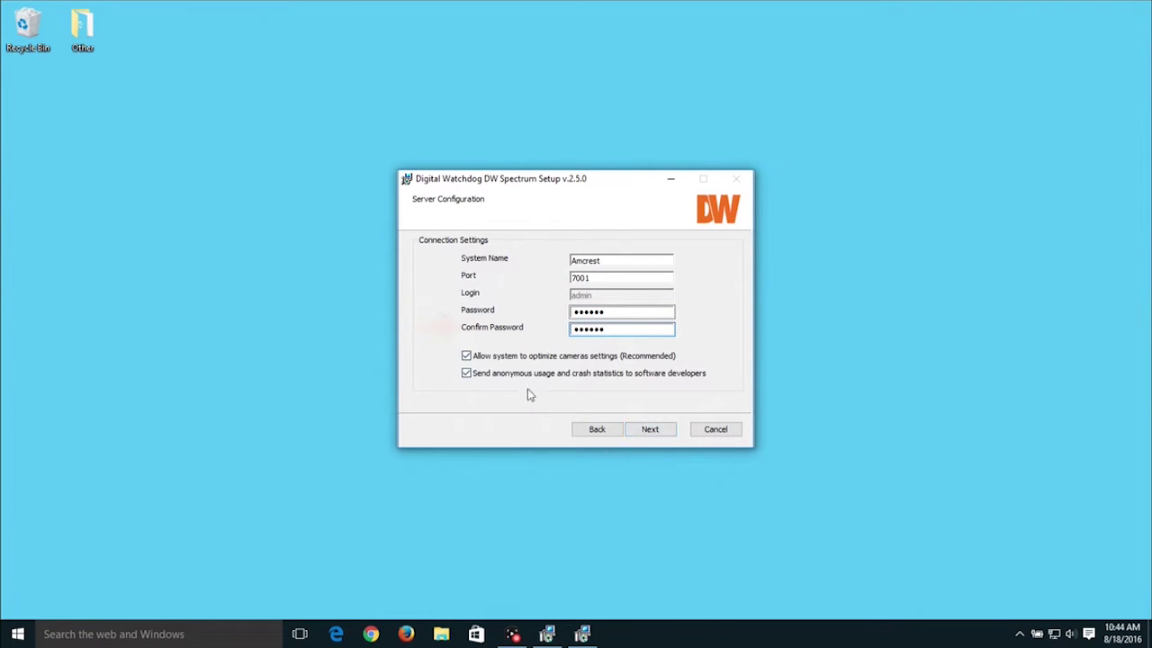
Confirm the configuration and install DW Spectrum Server, then close its setup.
left_click(646, 432)
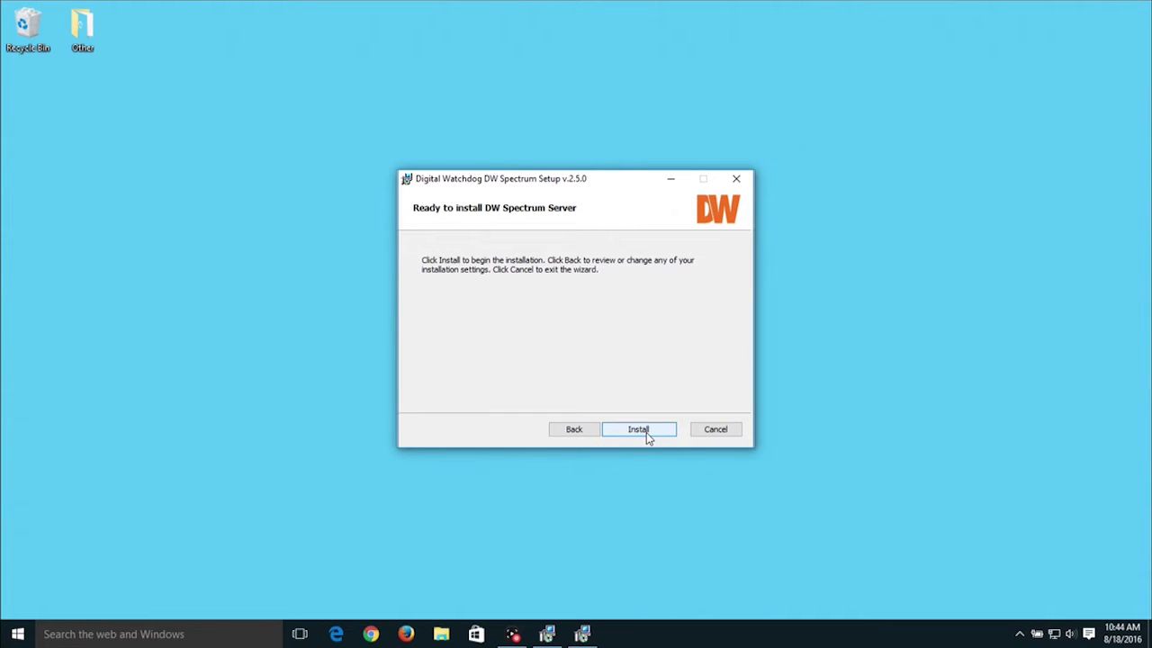
left_click(646, 432)
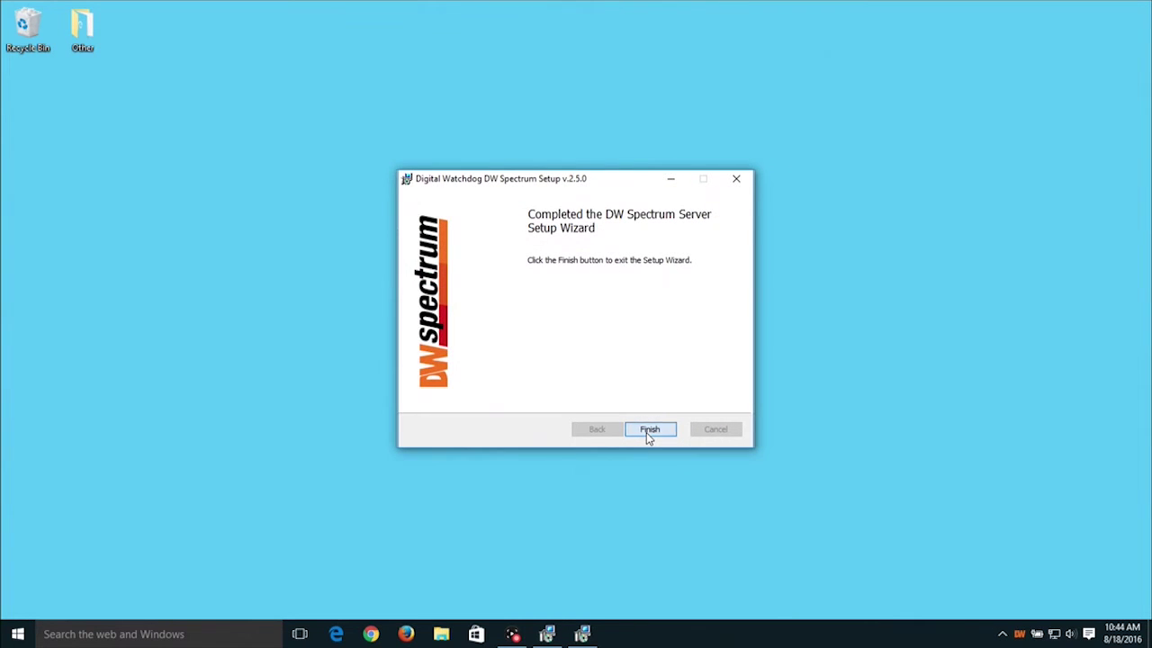
left_click(646, 432)
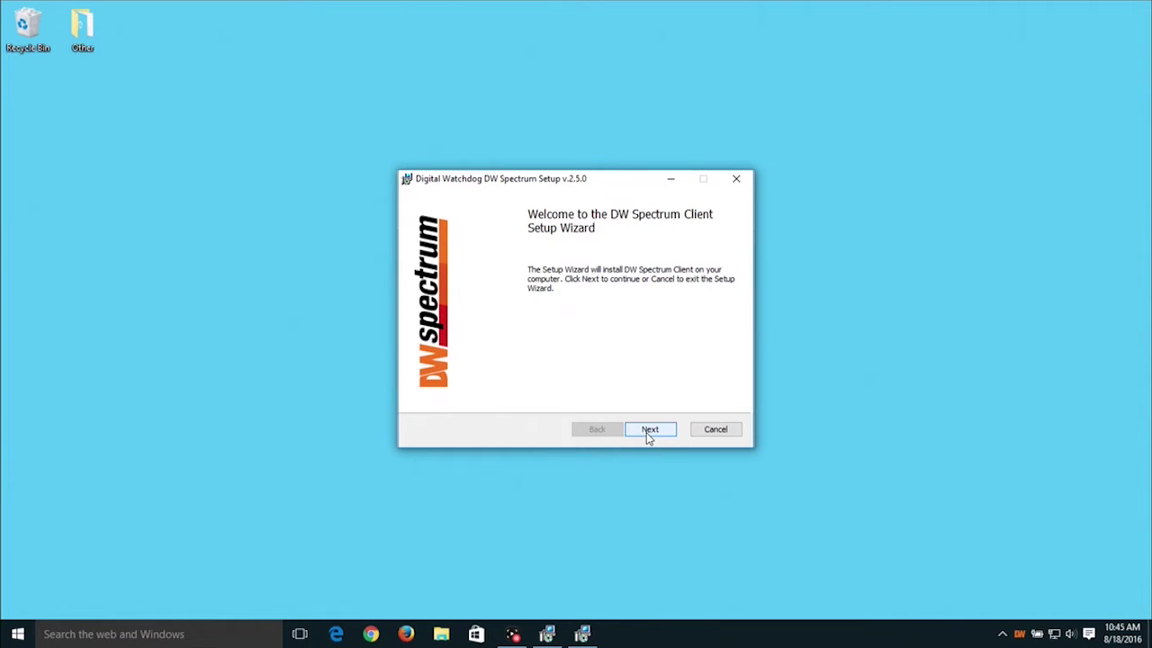
Install the client with the desktop shortcut, set it to launch after setup, and finish.
left_click(646, 432)
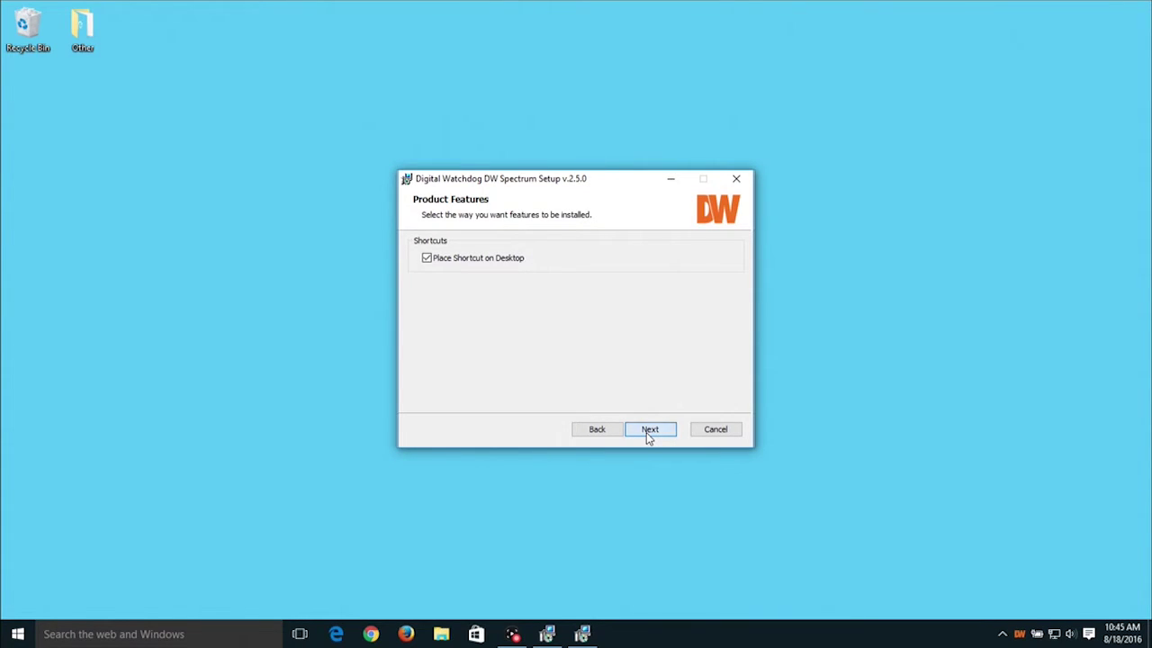
left_click(647, 432)
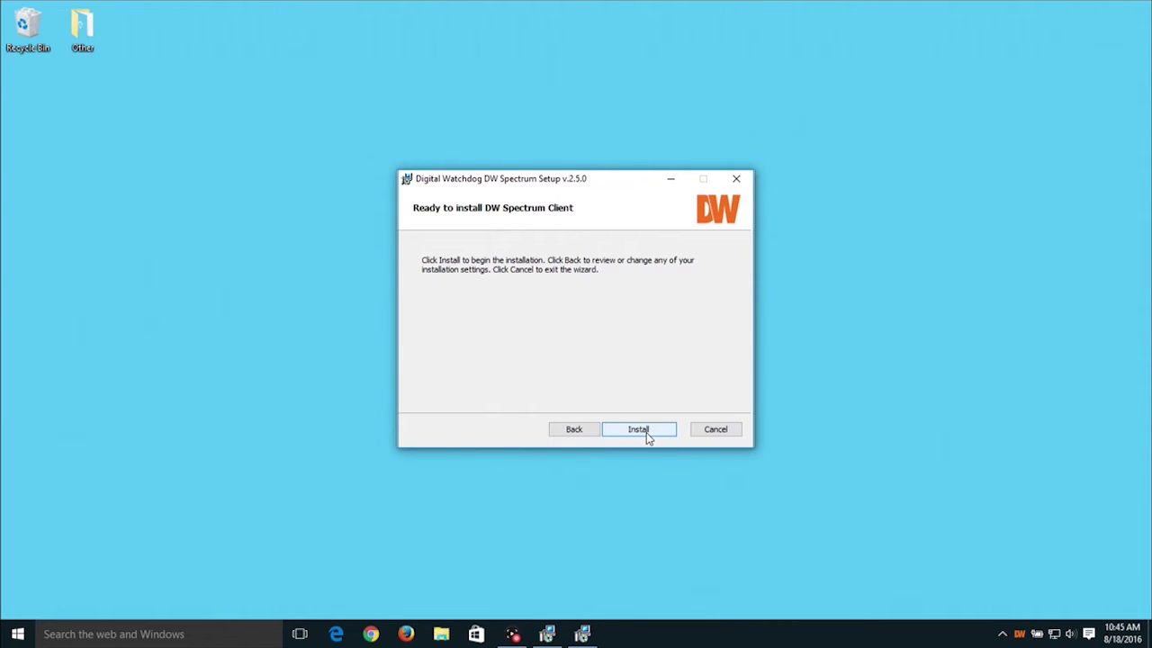
left_click(646, 432)
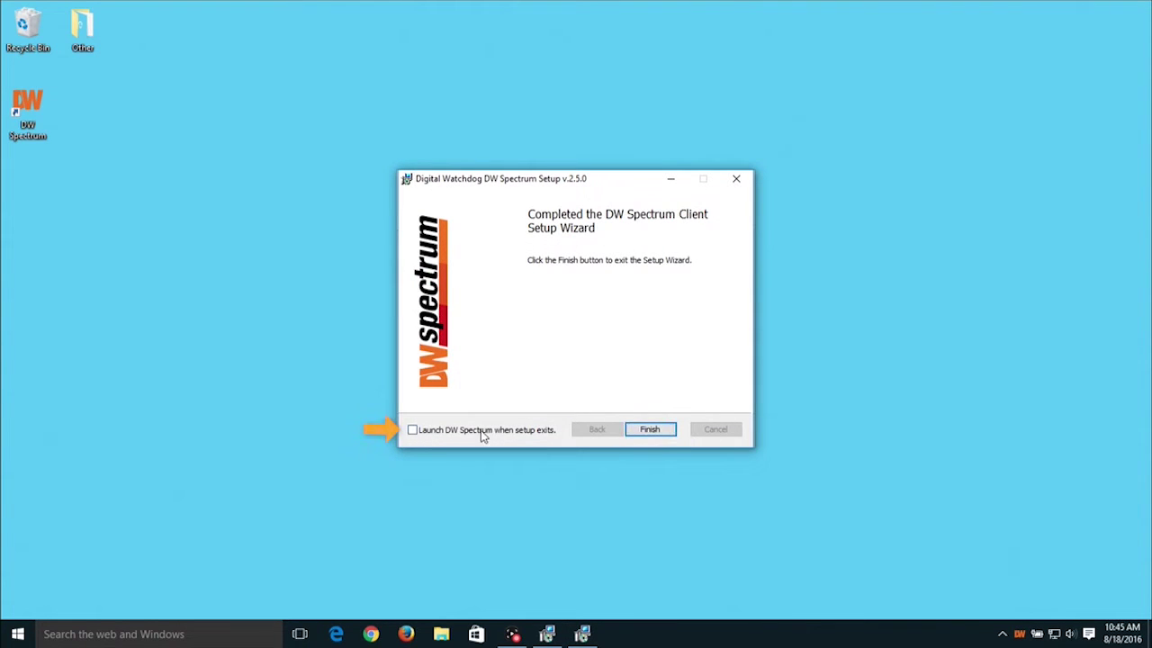
left_click(411, 431)
left_click(650, 431)
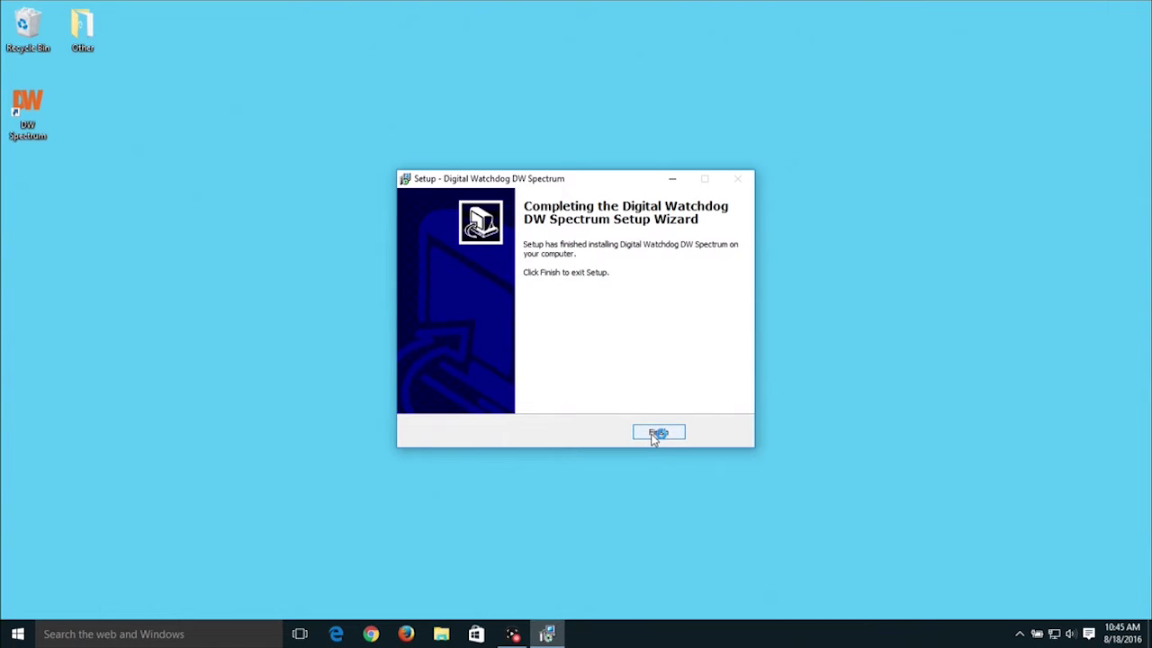
left_click(655, 433)
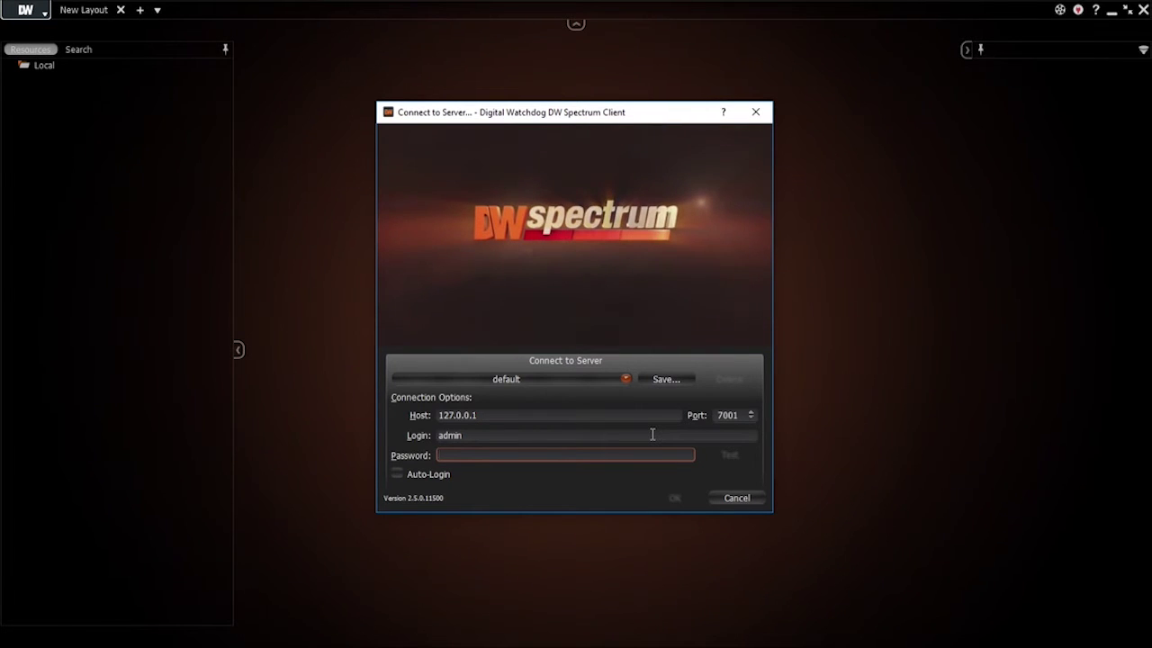
Pick the discovered Amcrest - (127.0.0.1:7001) server as the connection target.
left_click(626, 380)
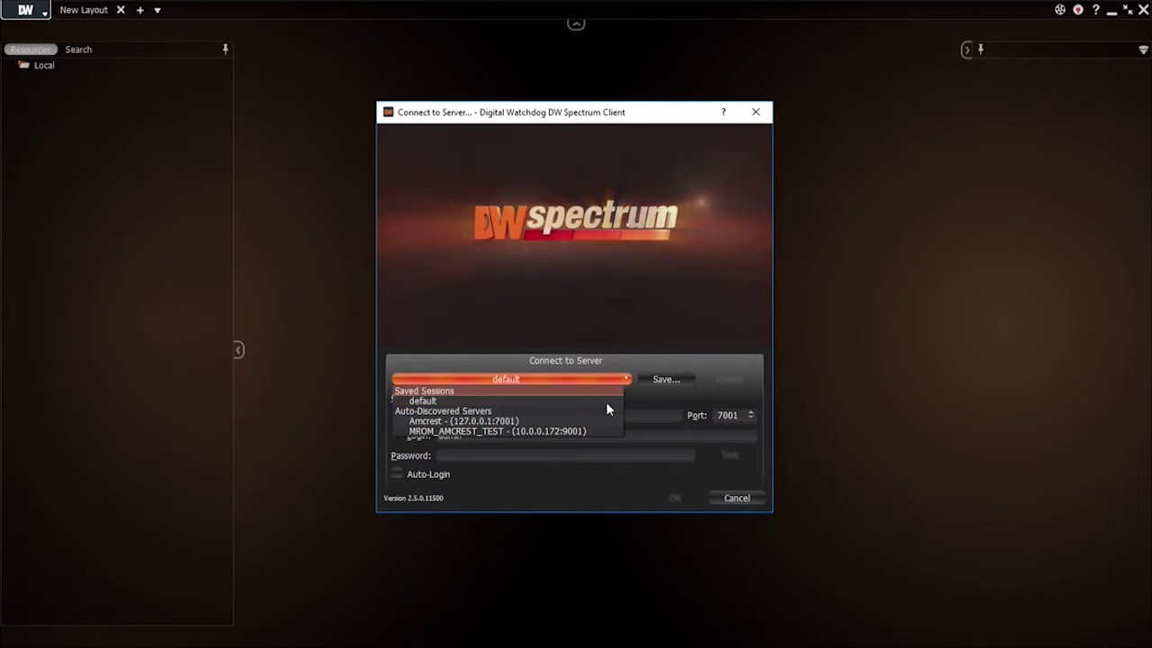
left_click(594, 421)
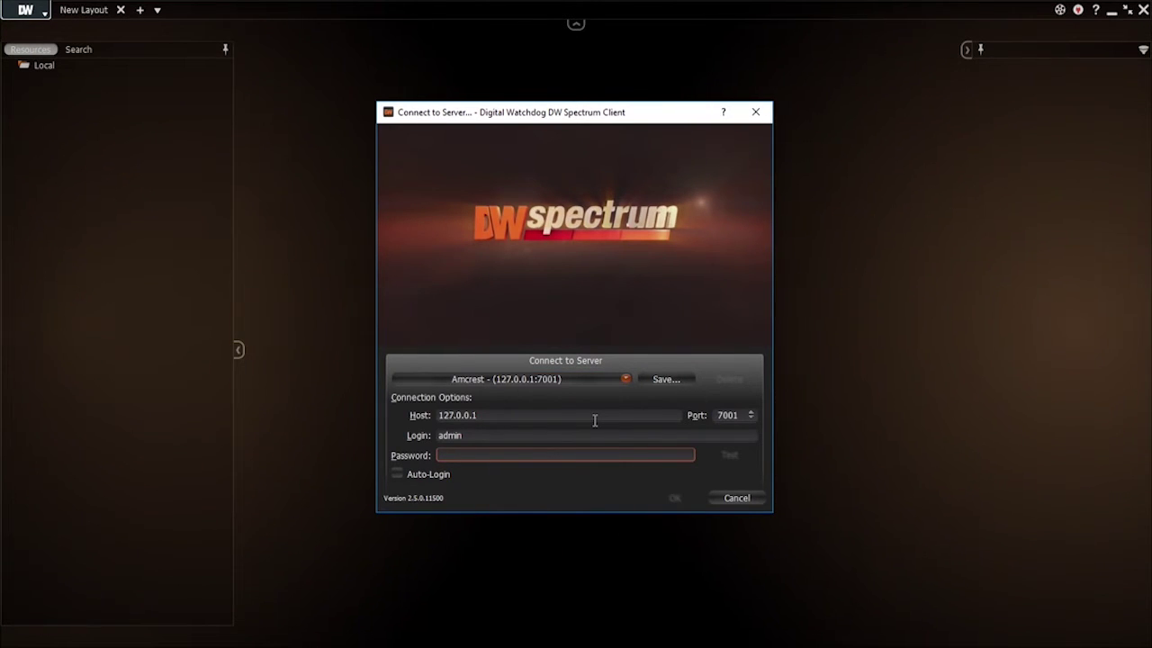
key("super")
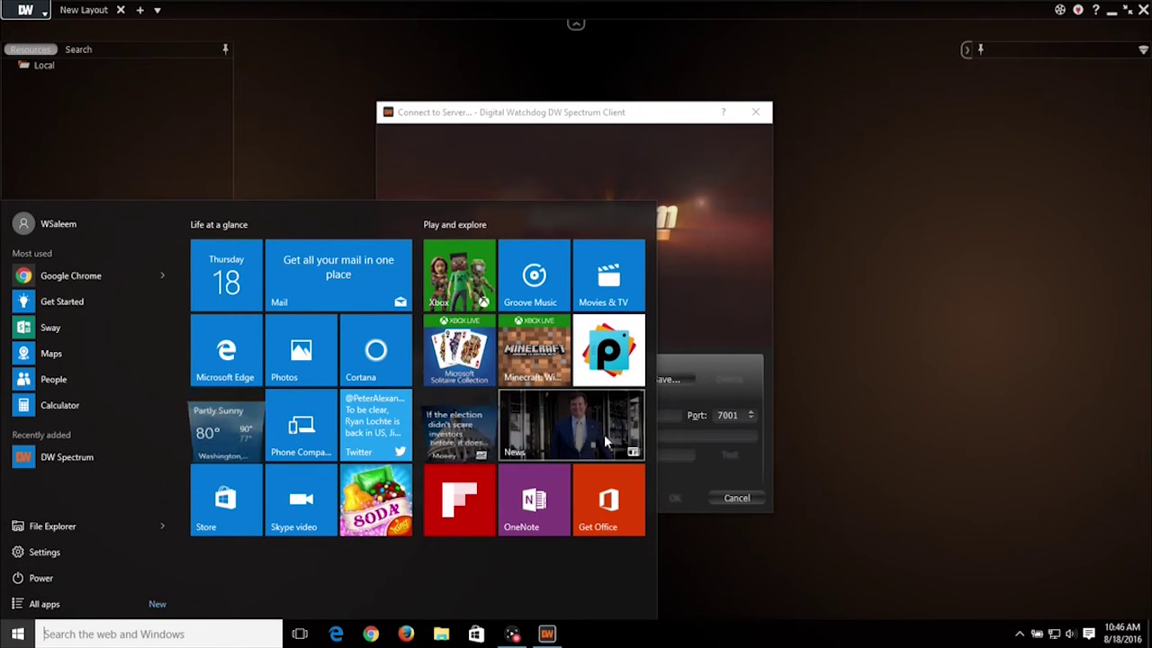
Open the DW media server tray menu to confirm it shows as started.
left_click(1024, 635)
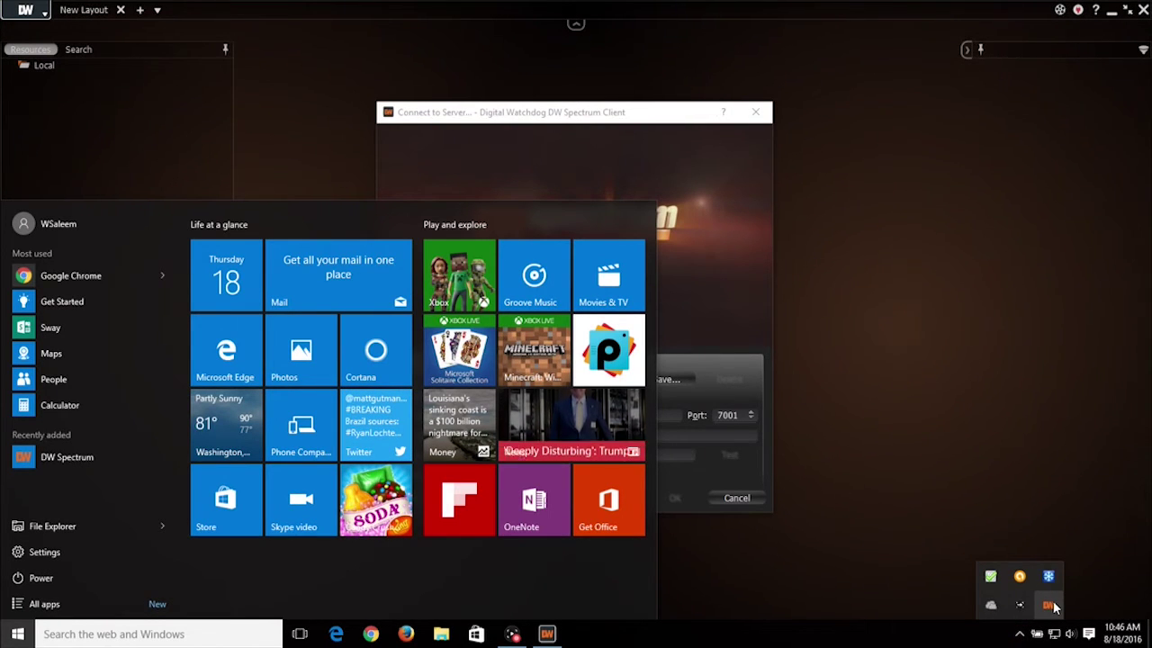
left_click(1051, 606)
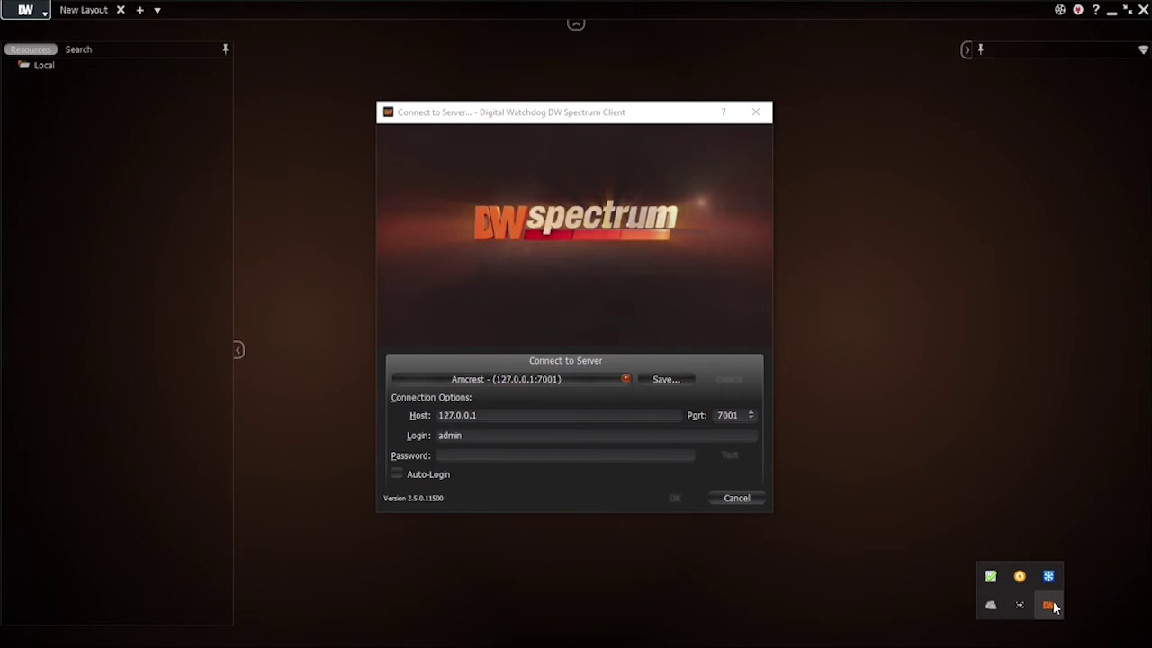
right_click(1053, 607)
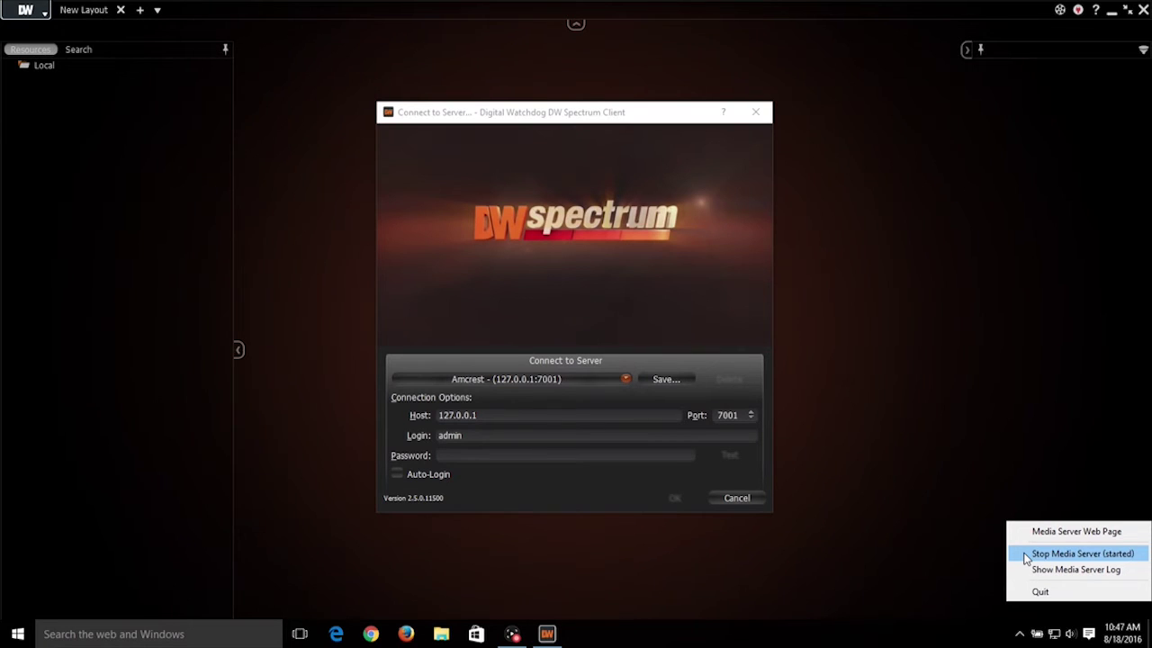
Enter the admin password in Connect to Server and test the Amcrest connection.
left_click(1033, 504)
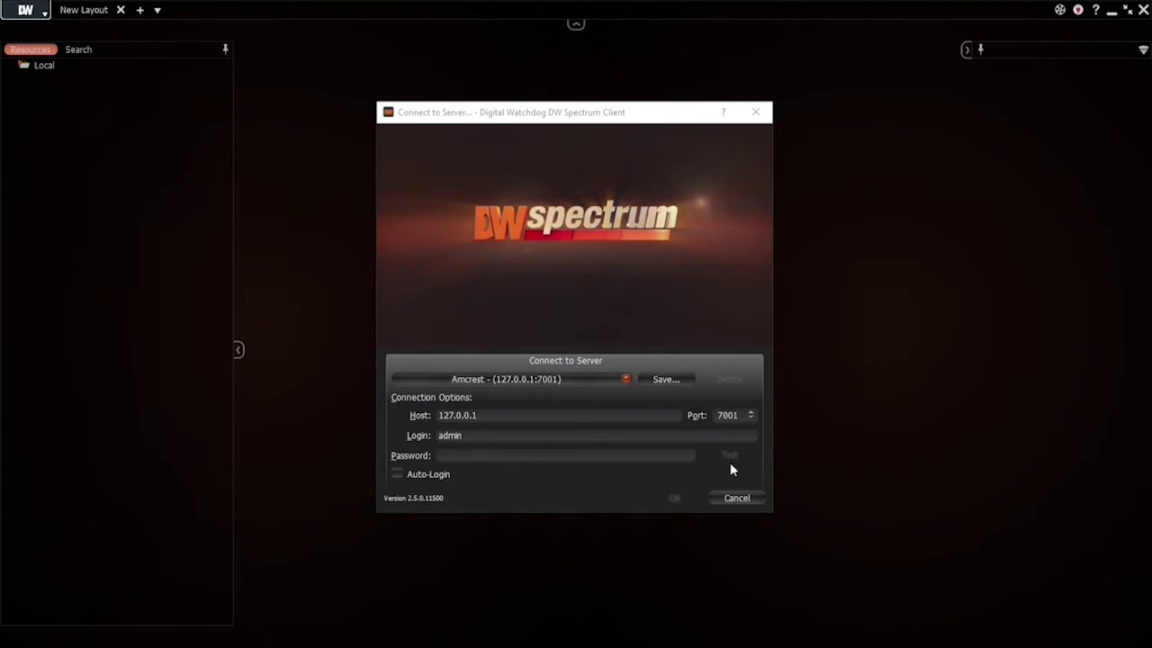
left_click(630, 471)
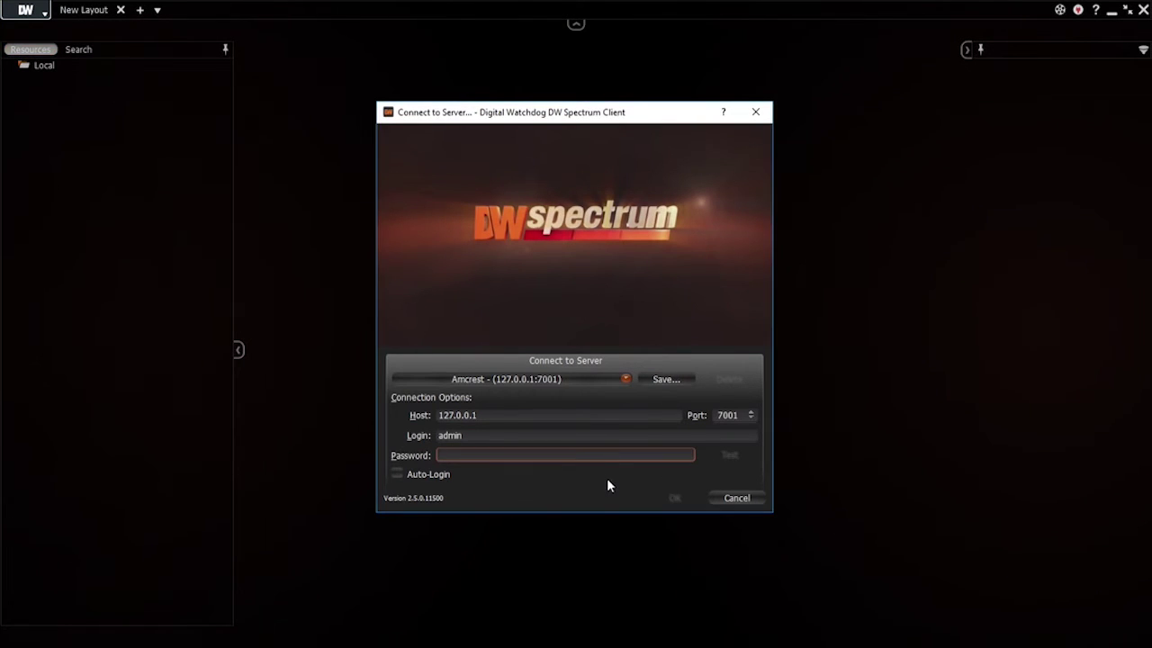
type("******")
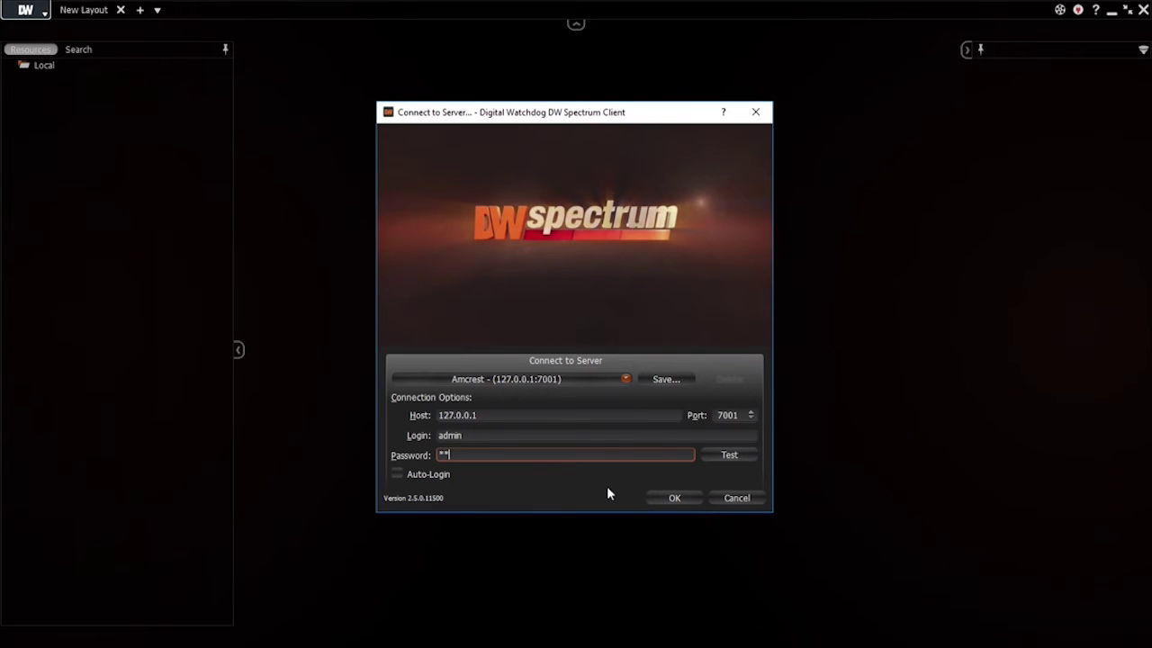
left_click(727, 456)
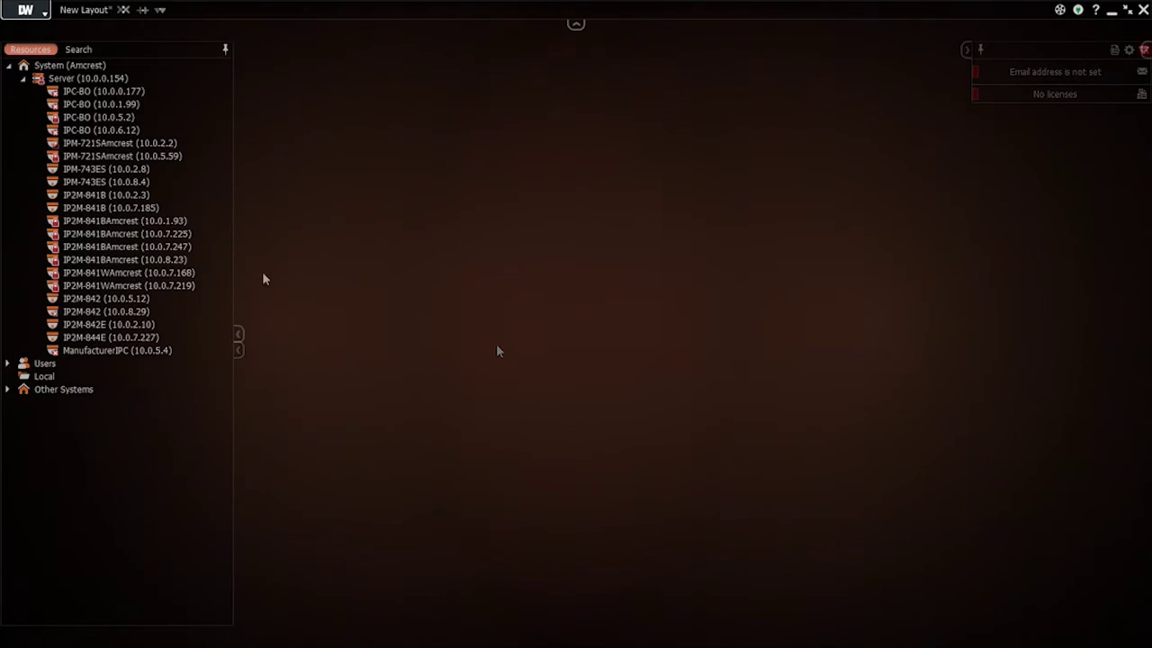
Add IPM-721SAmcrest, IP2M-841B (10.0.2.3), IP2M-841B (10.0.7.185) and IP2M-842E to the layout.
double_click(175, 146)
double_click(137, 196)
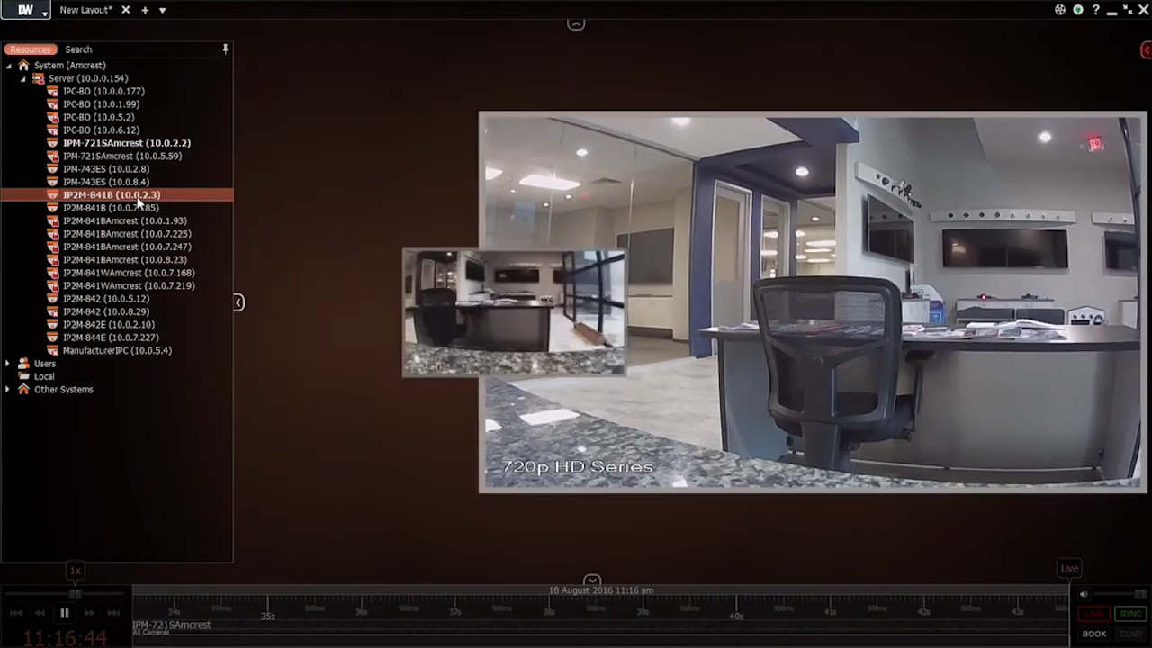
double_click(137, 207)
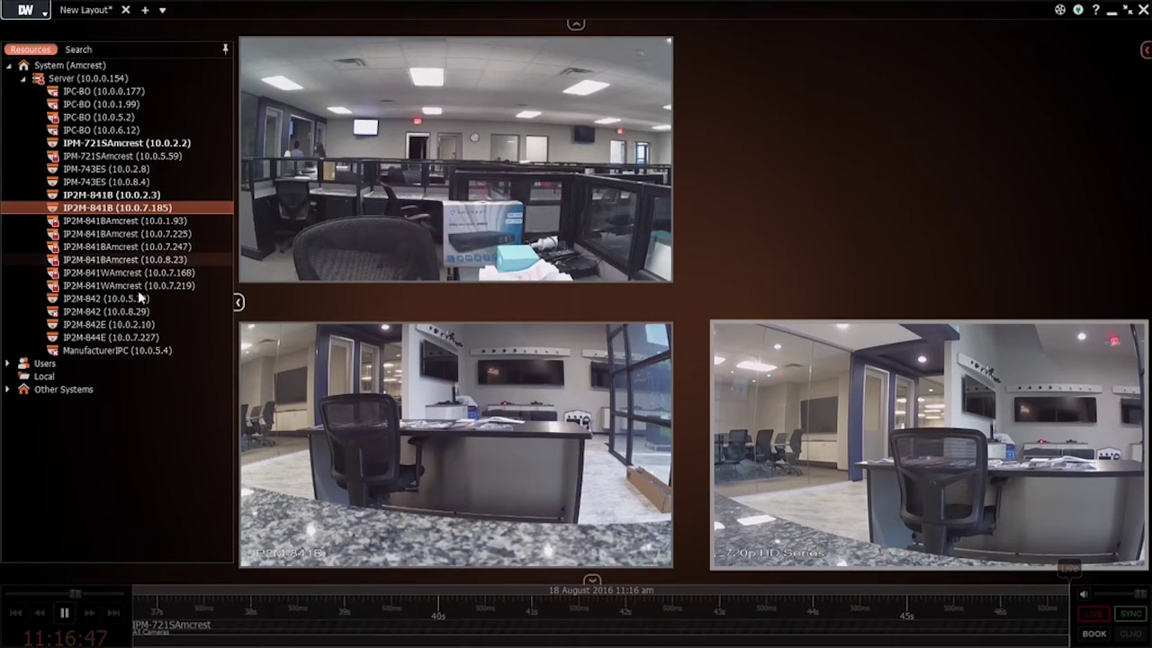
double_click(142, 324)
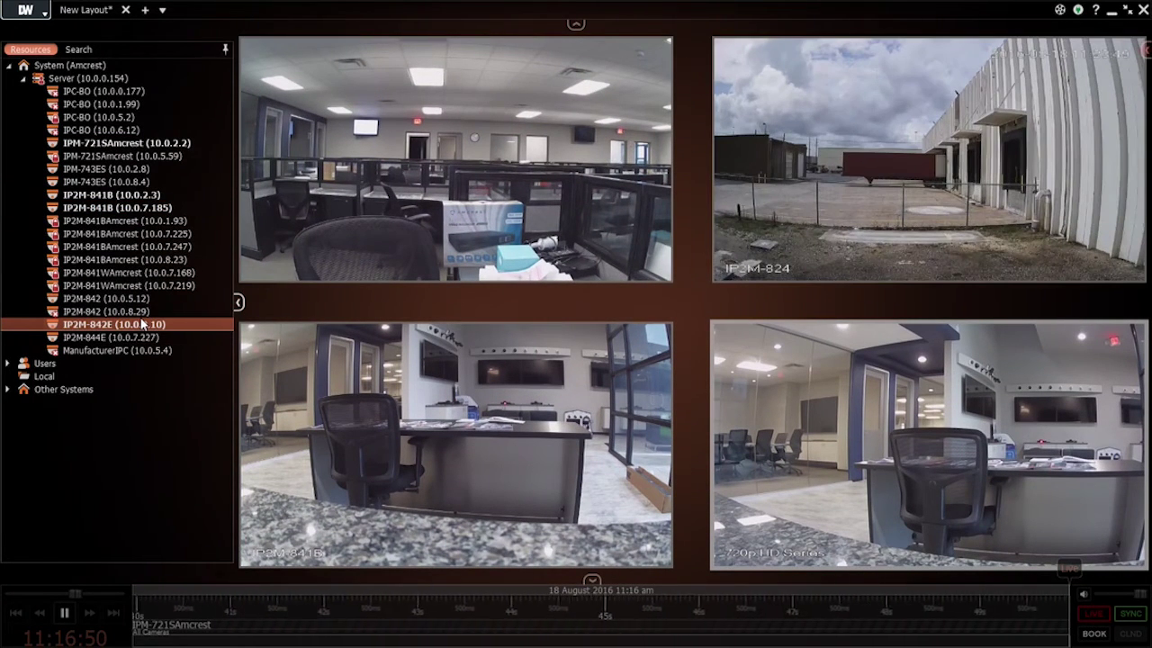
left_click(147, 286)
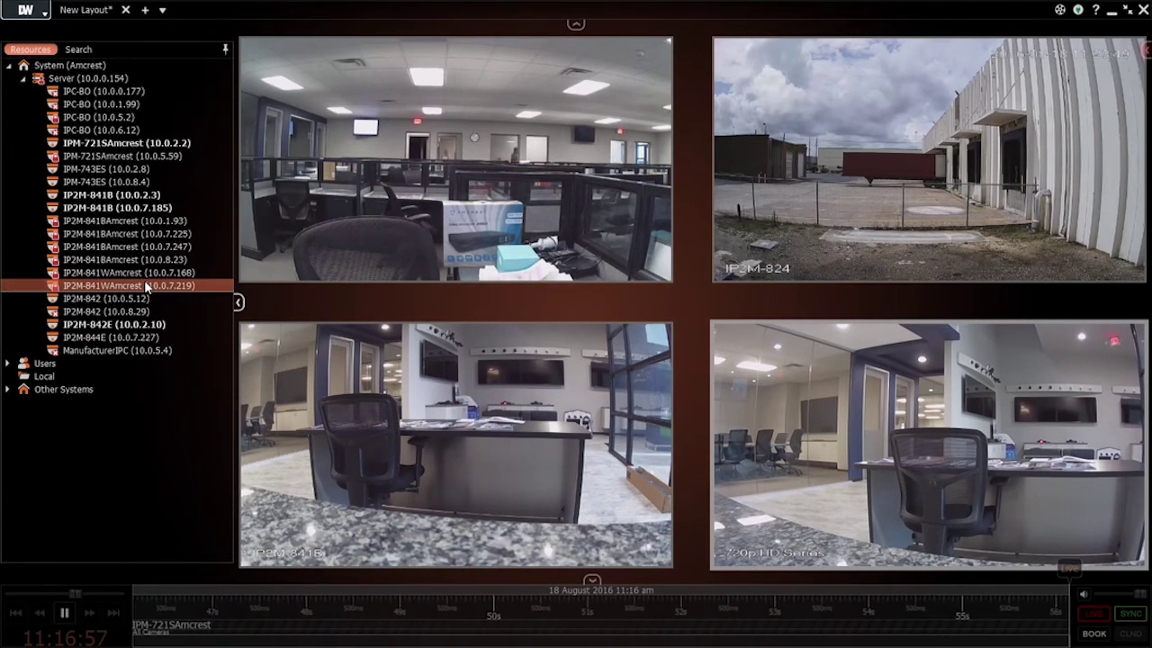
Give IP2M-841WAmcrest login admin and its password, apply, then add it as a fifth view.
right_click(147, 285)
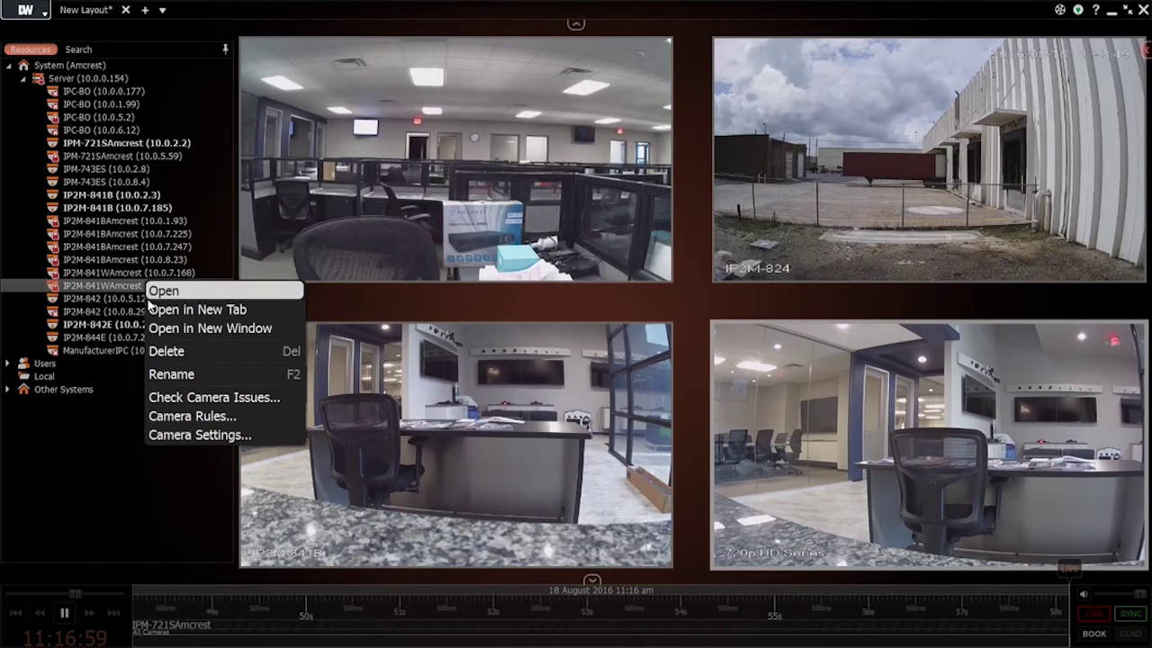
left_click(171, 435)
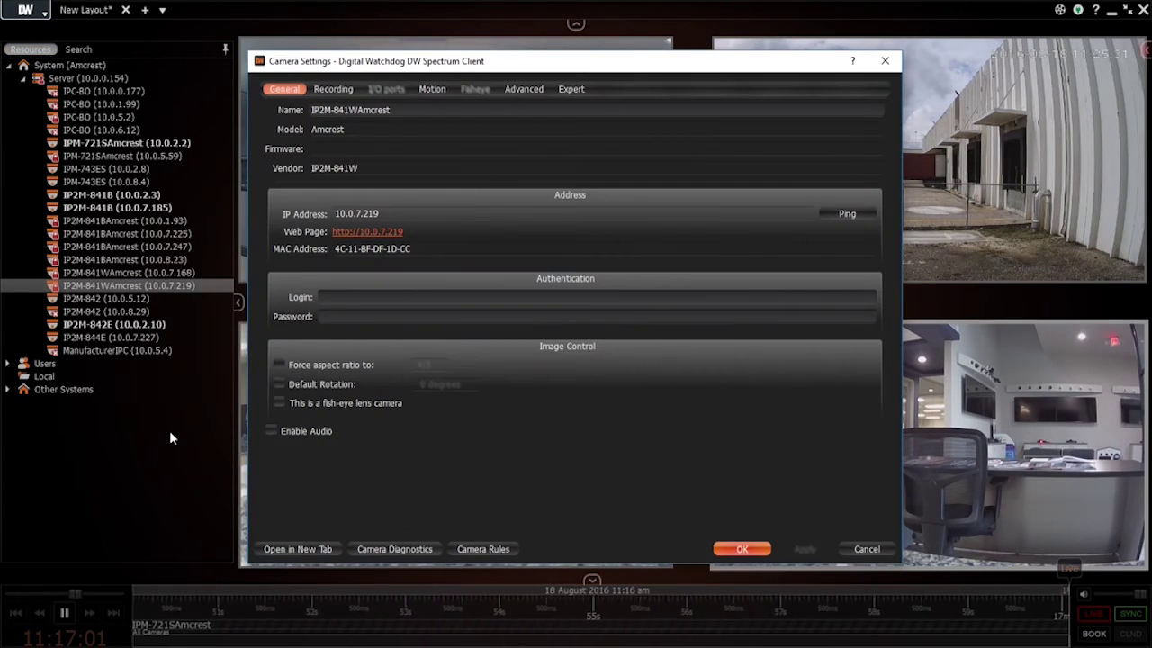
left_click(630, 296)
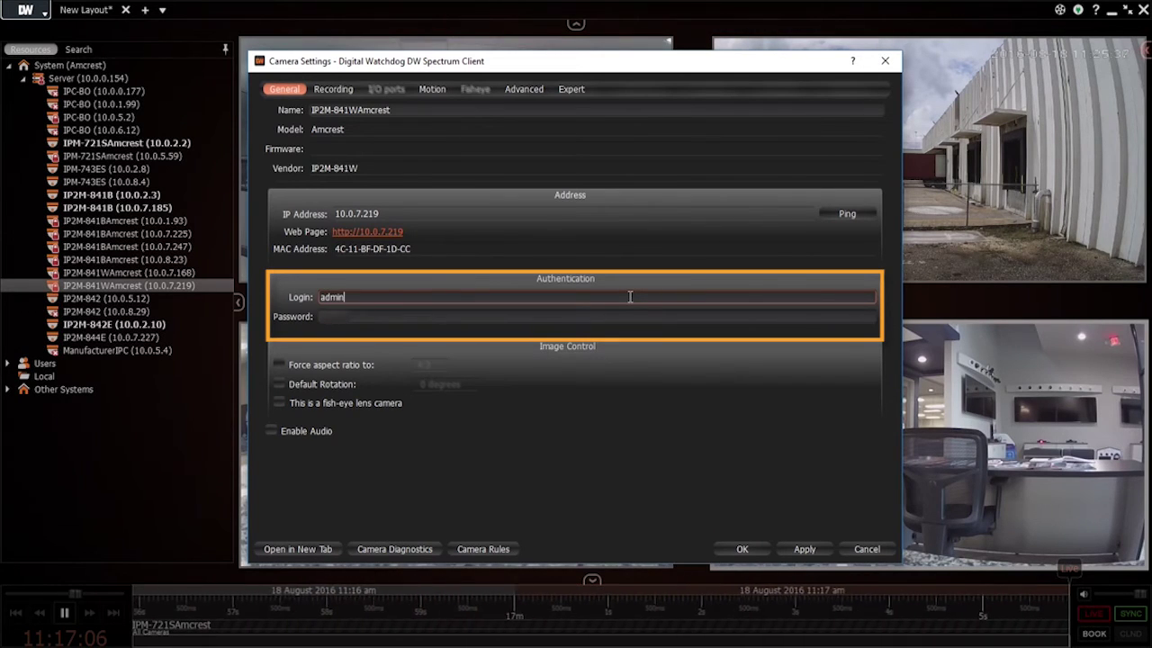
key("Tab")
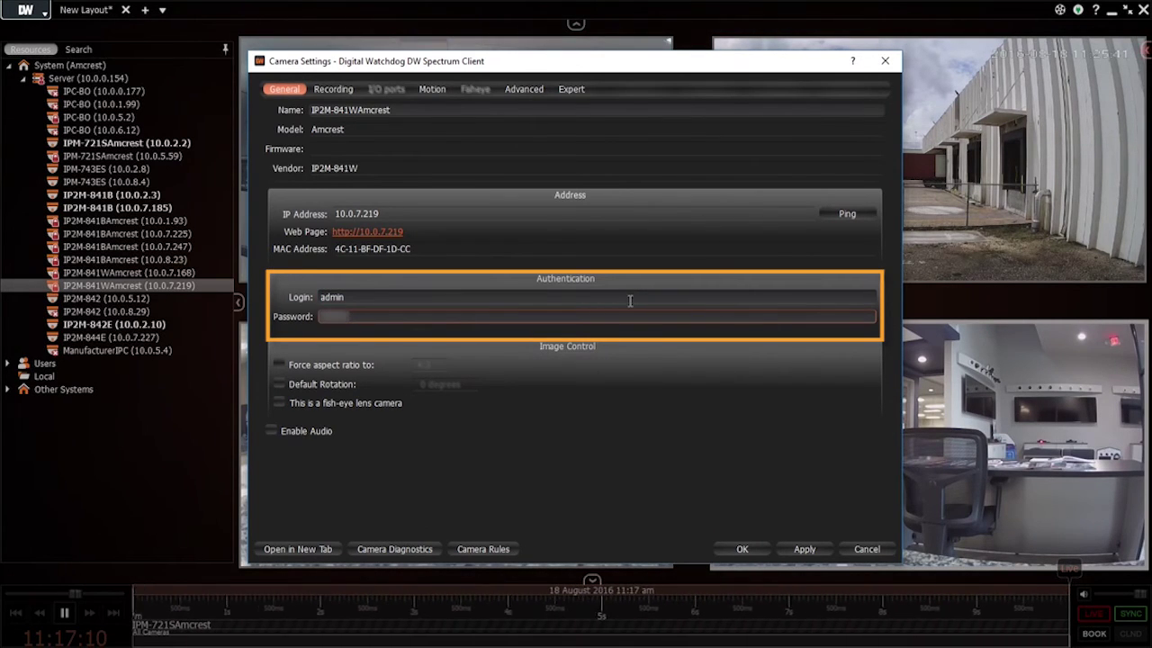
left_click(800, 550)
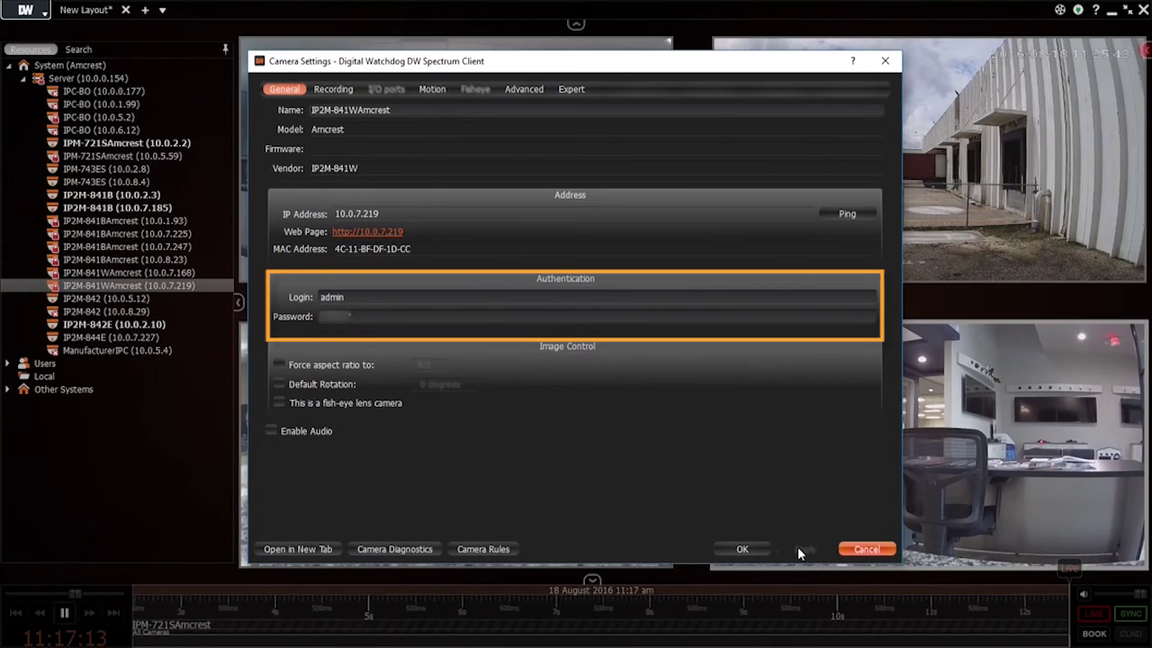
left_click(736, 551)
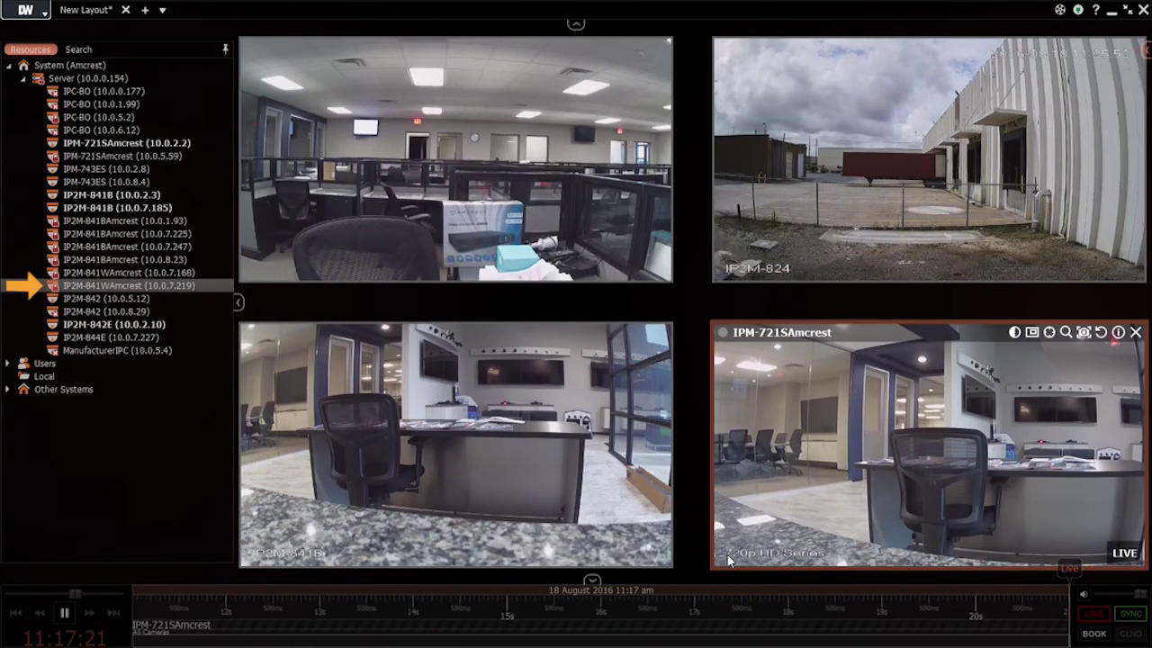
left_click(192, 285)
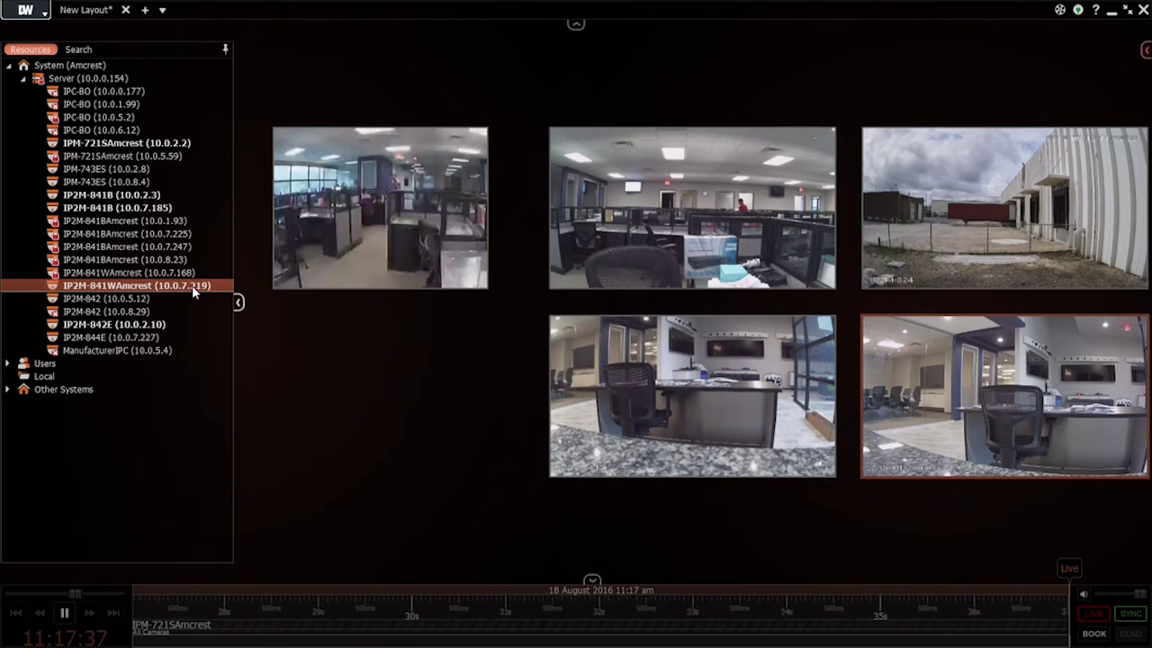
Open the server's Add devices dialog and enter address 10.0.6.239 with the device's login and password.
left_click(120, 78)
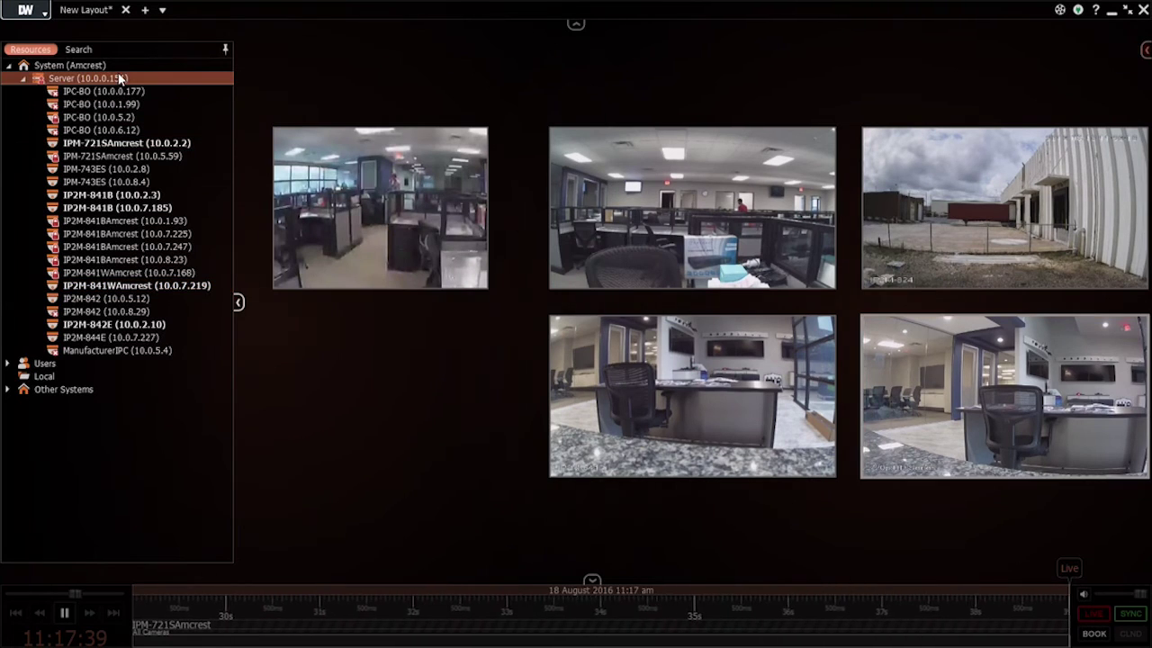
right_click(120, 78)
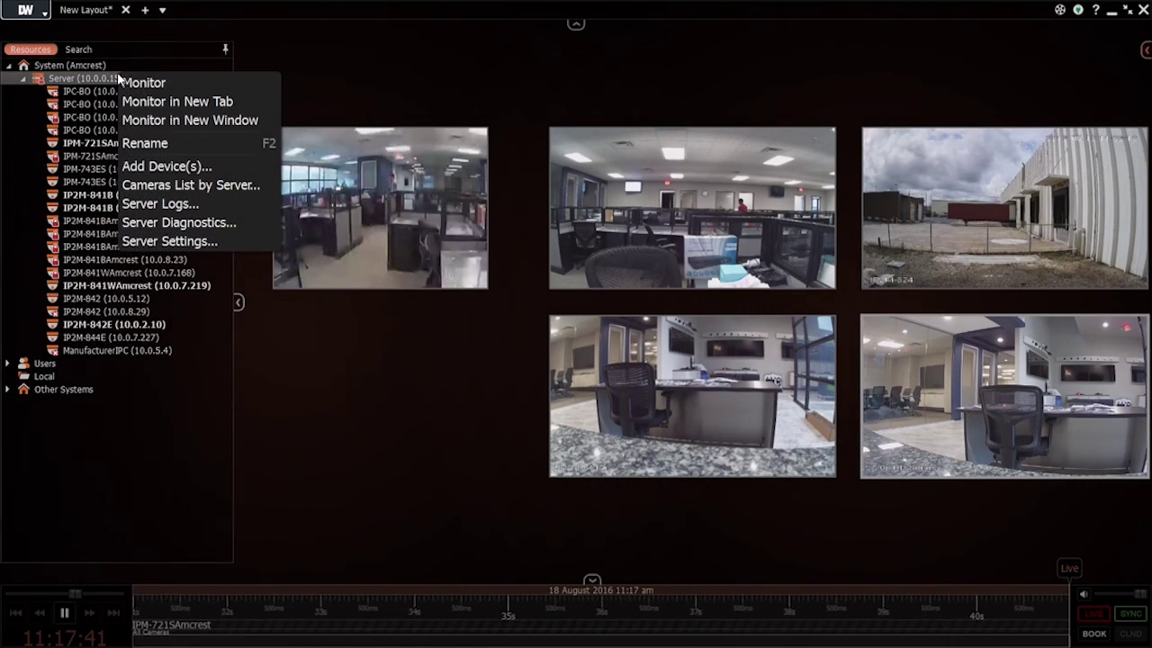
left_click(160, 174)
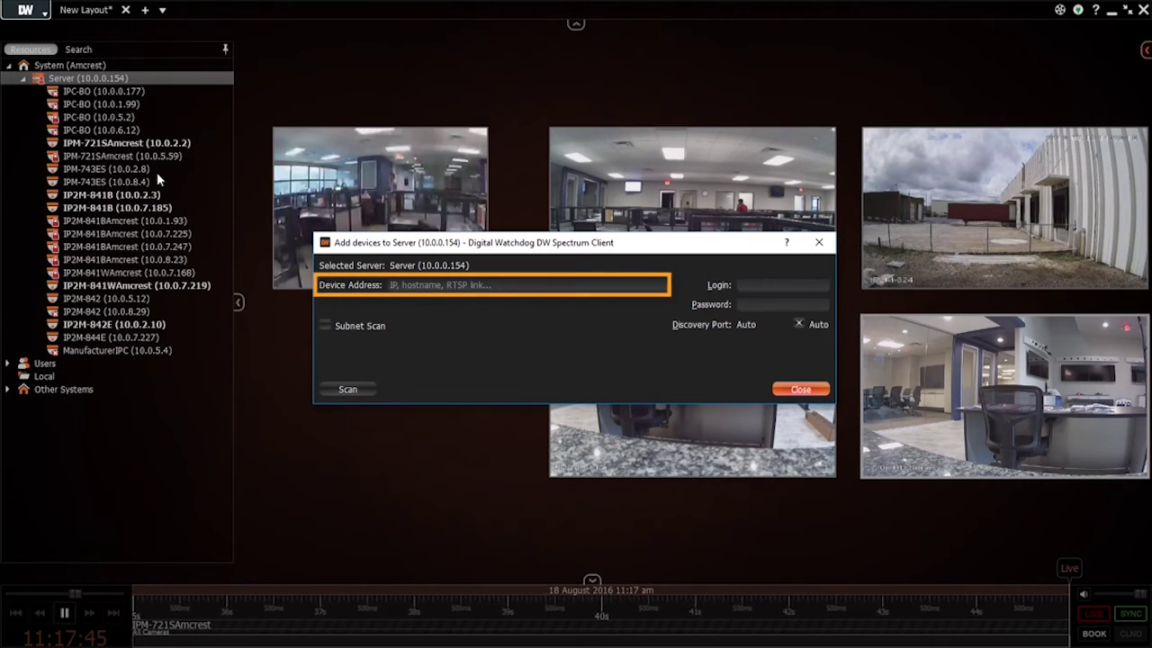
left_click(437, 285)
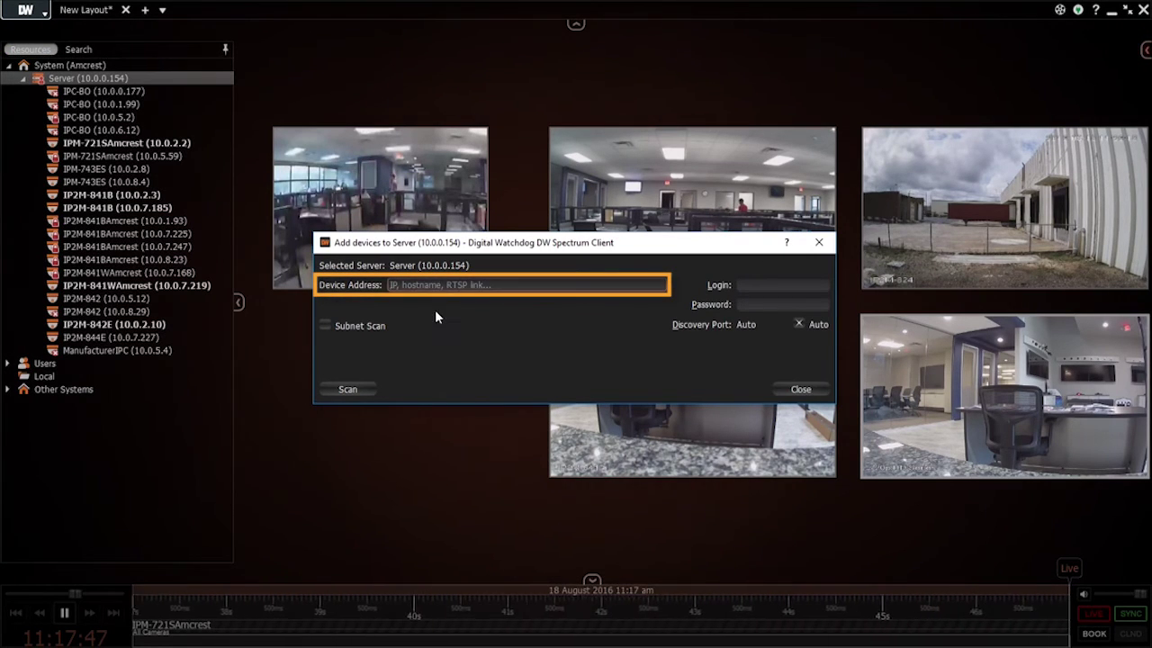
type("10.0.6.239")
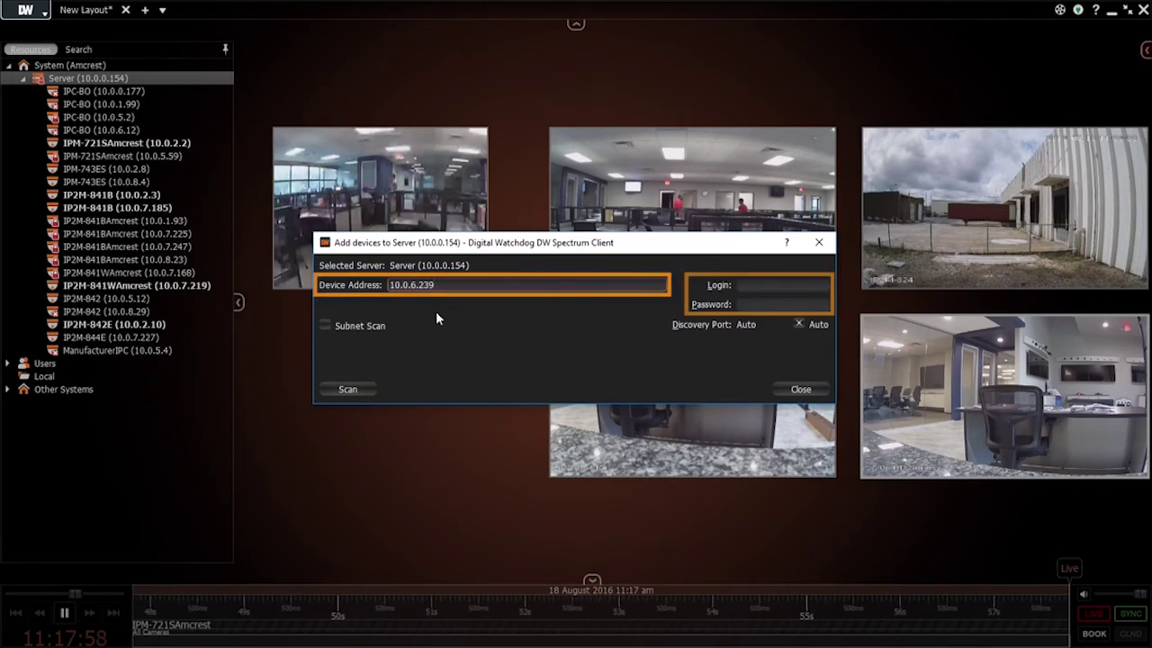
left_click(754, 285)
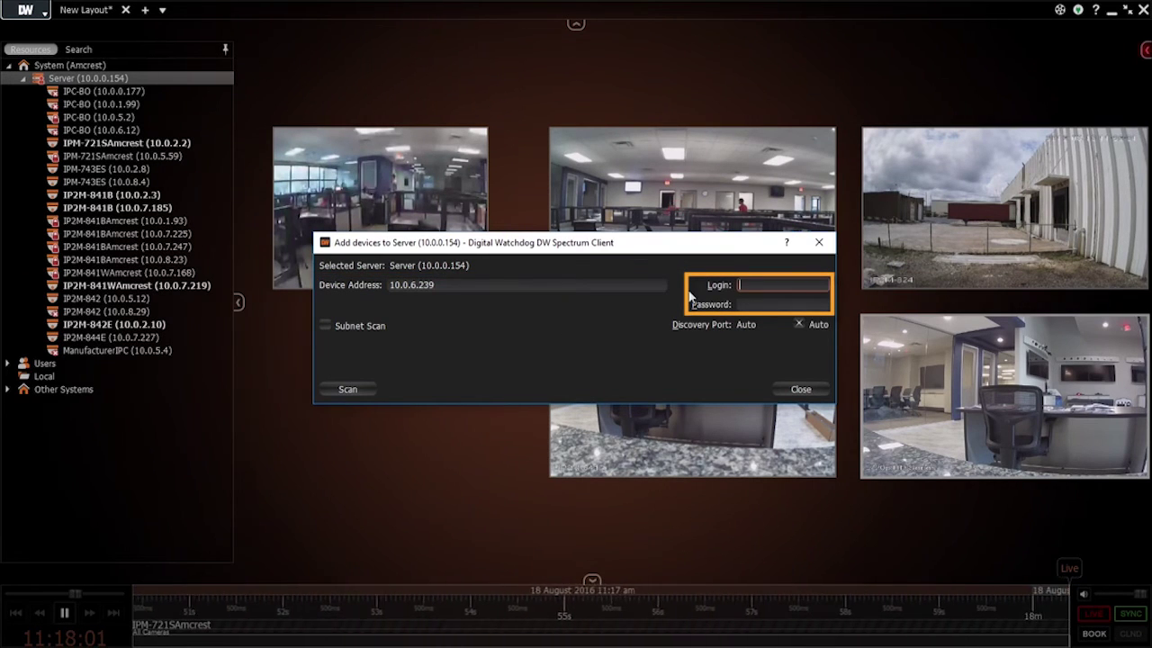
type("min")
key("Tab")
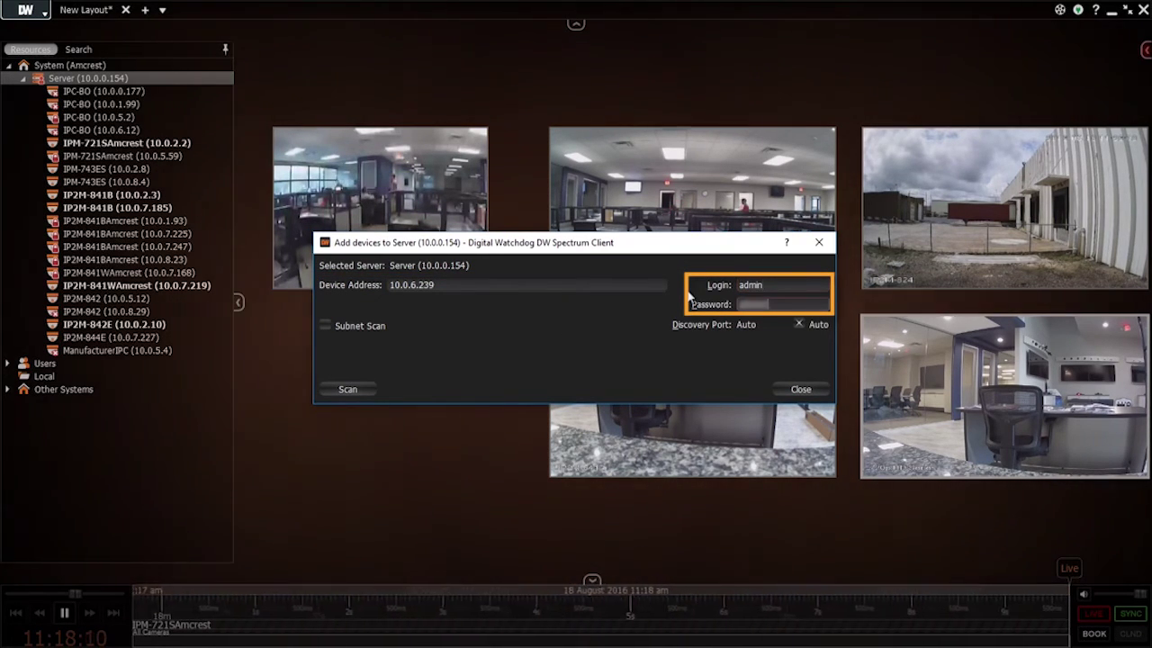
Scan 10.0.6.239, add the discovered Amcrest IP2M-841W camera, and confirm the addition.
left_click(348, 389)
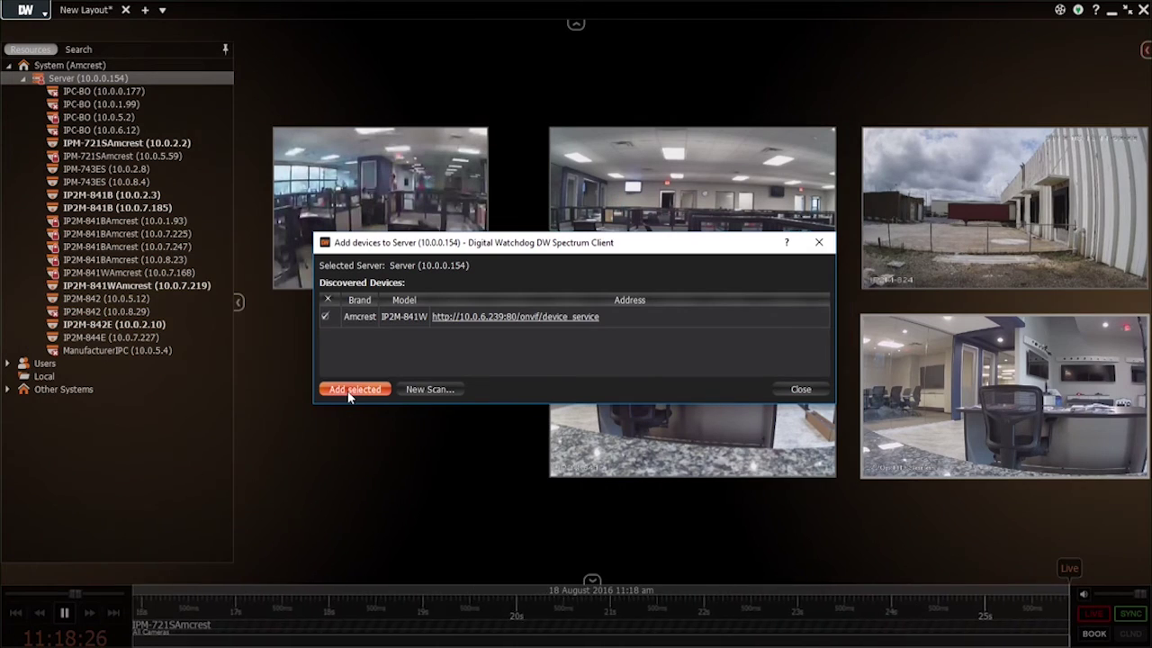
left_click(349, 390)
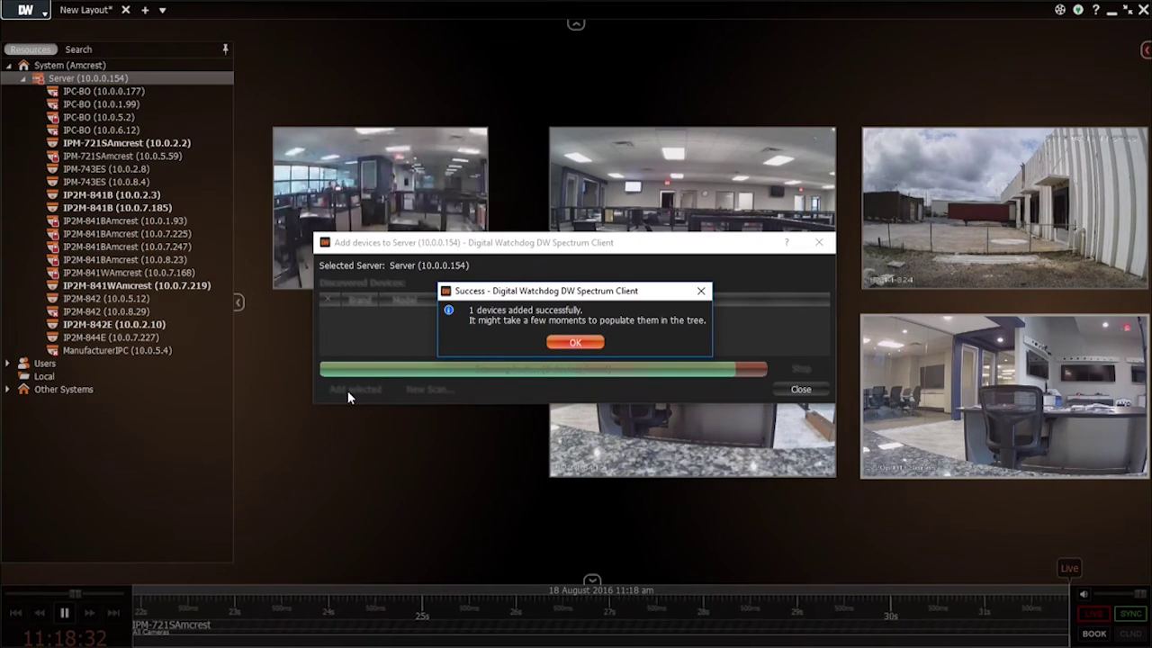
left_click(573, 344)
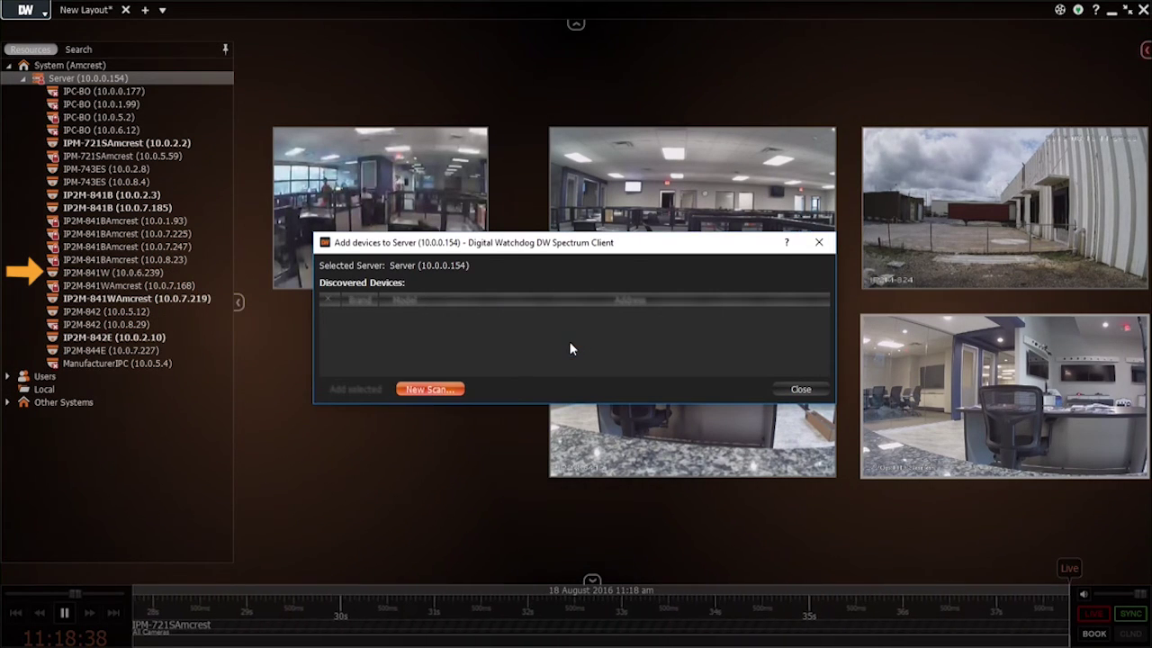
left_click(819, 242)
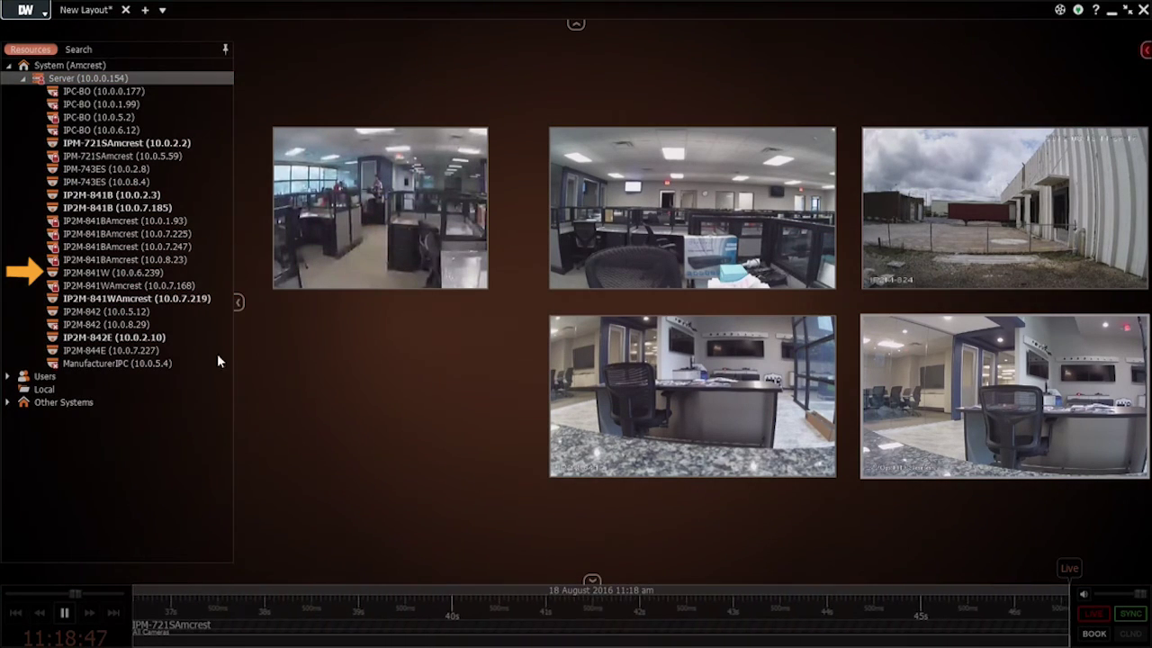
Place the IP2M-841W (10.0.6.239) camera tile into the layout's empty lower-left spot.
double_click(153, 271)
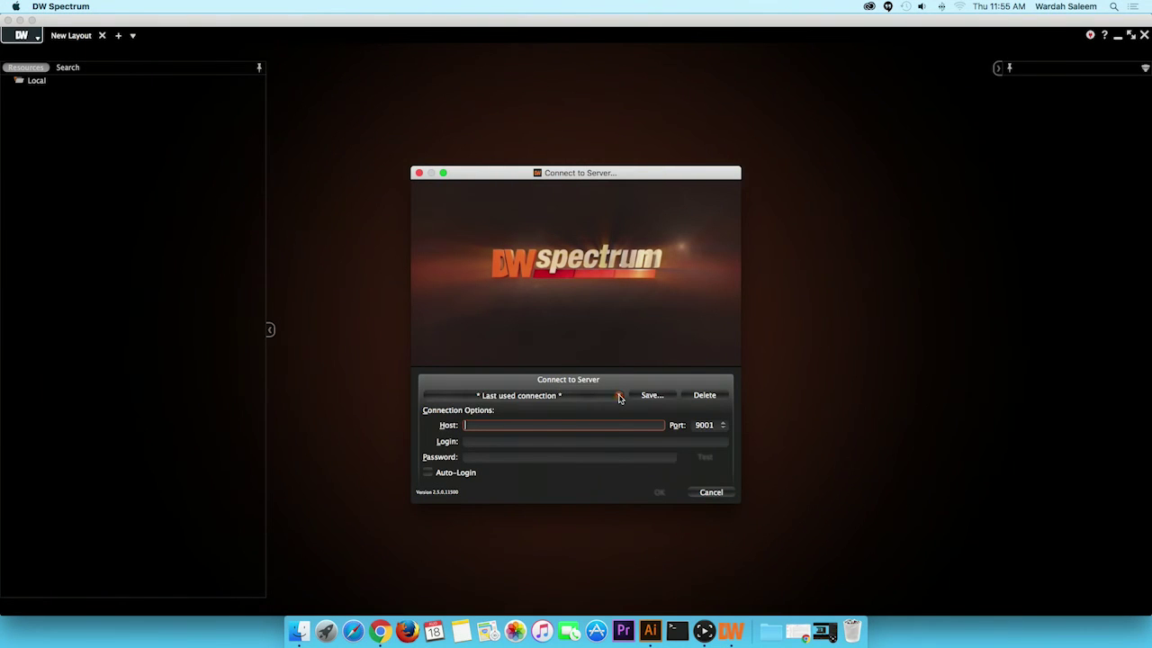
Connect the Mac client to the Amcrest server 10.0.0.154:7001 and open the IPM-721SAmcrest live feed.
left_click(620, 397)
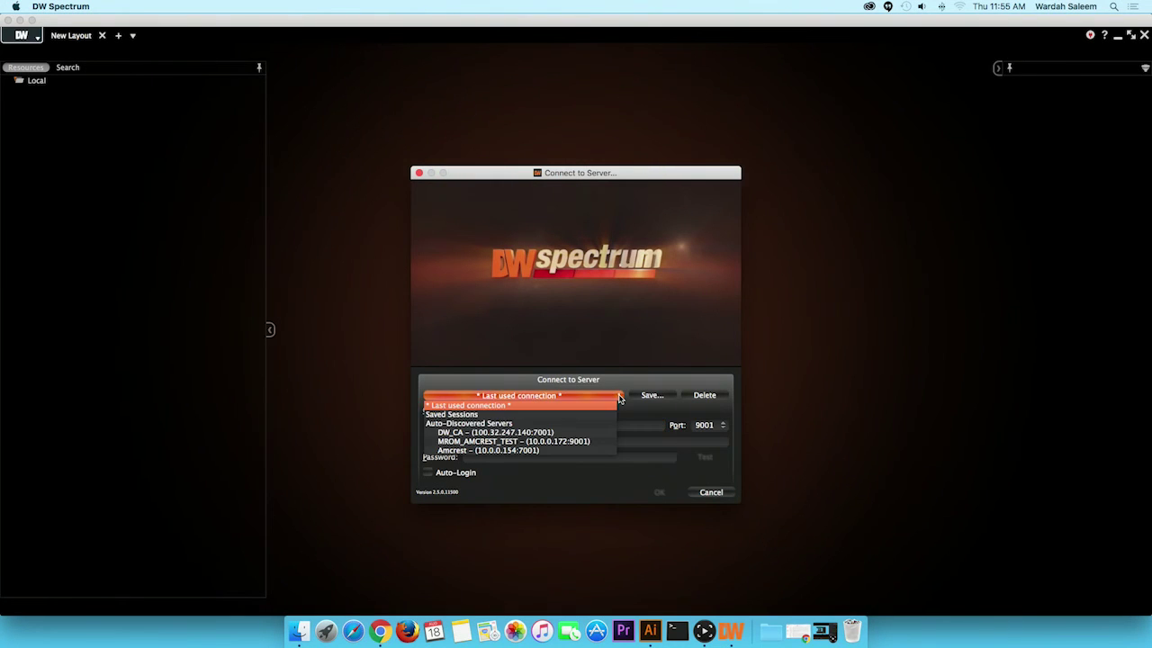
left_click(577, 450)
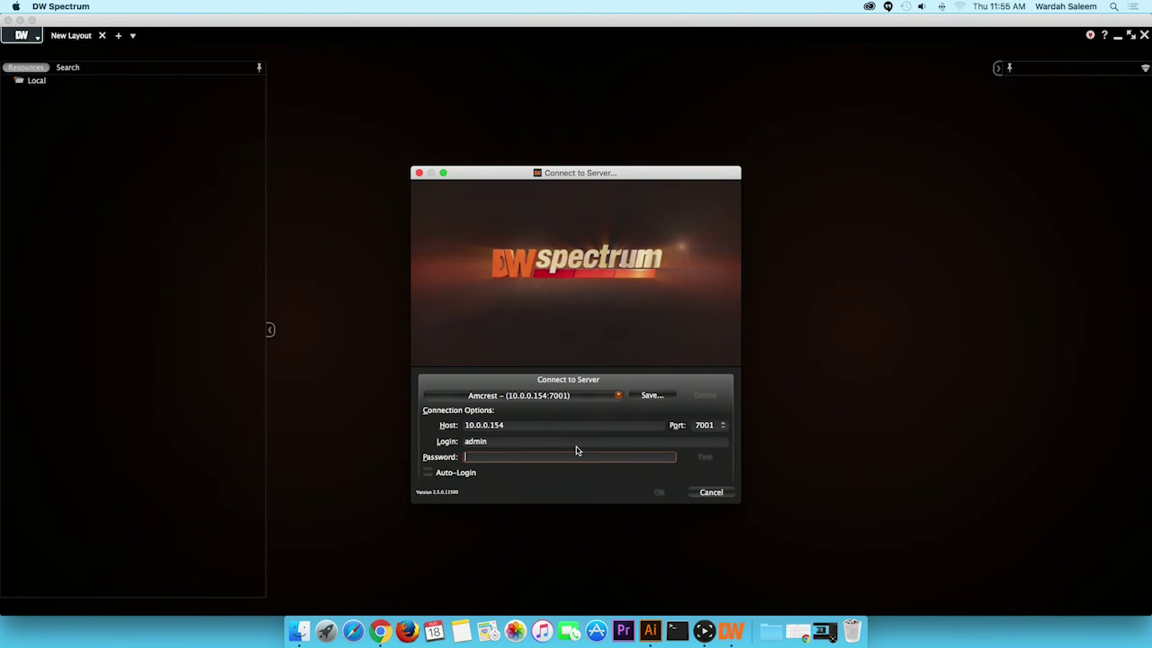
type("***")
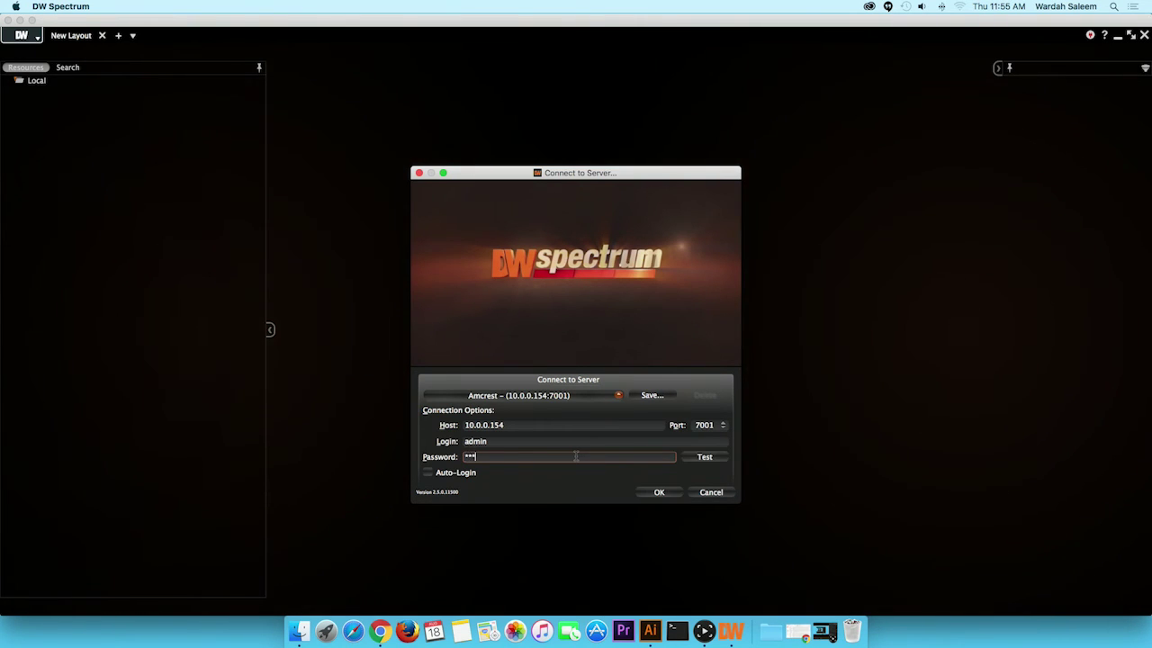
left_click(692, 460)
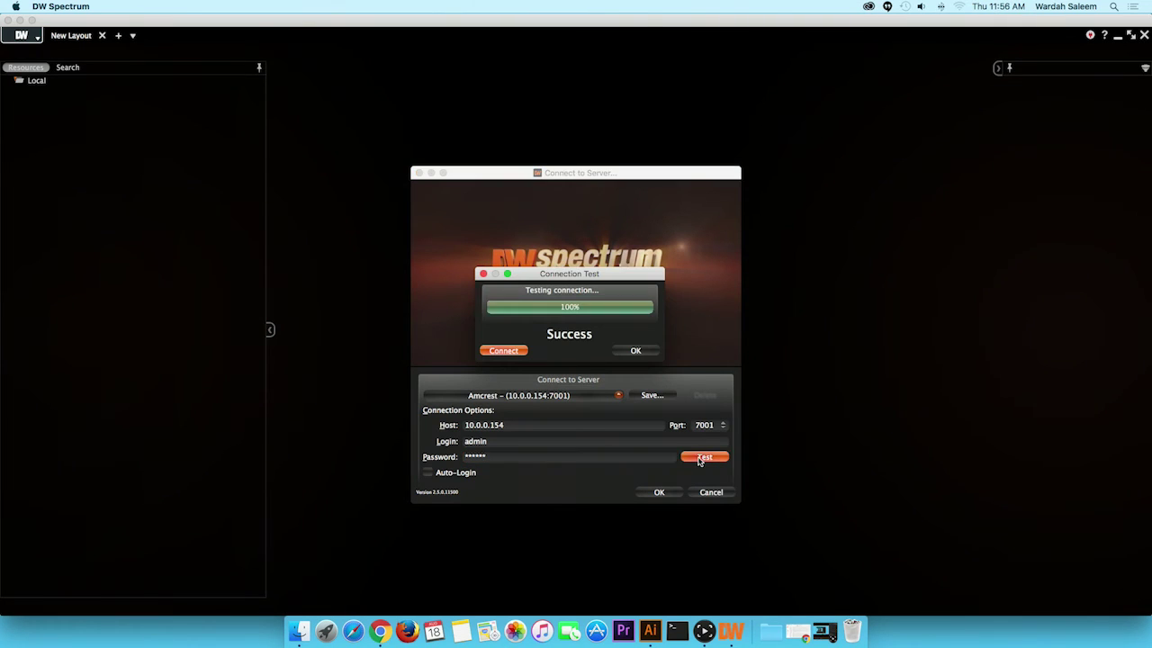
left_click(518, 356)
double_click(135, 147)
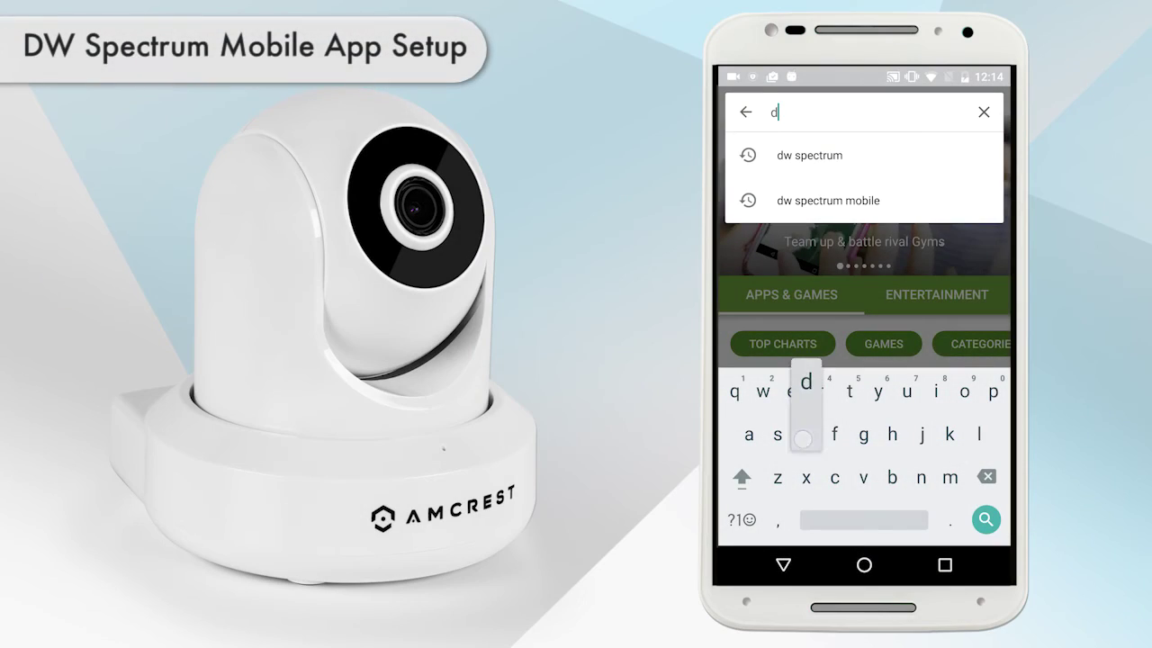
Search Google Play for 'dw spectrum' to find the DW Spectrum IP VMS app.
type("w s")
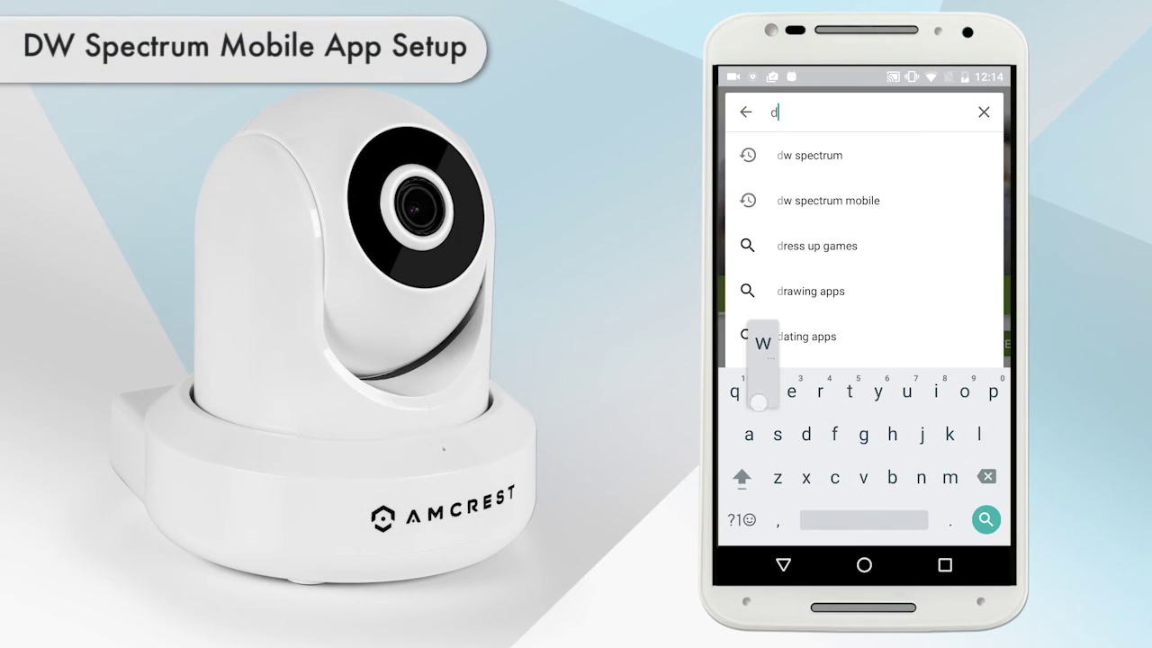
type("pec")
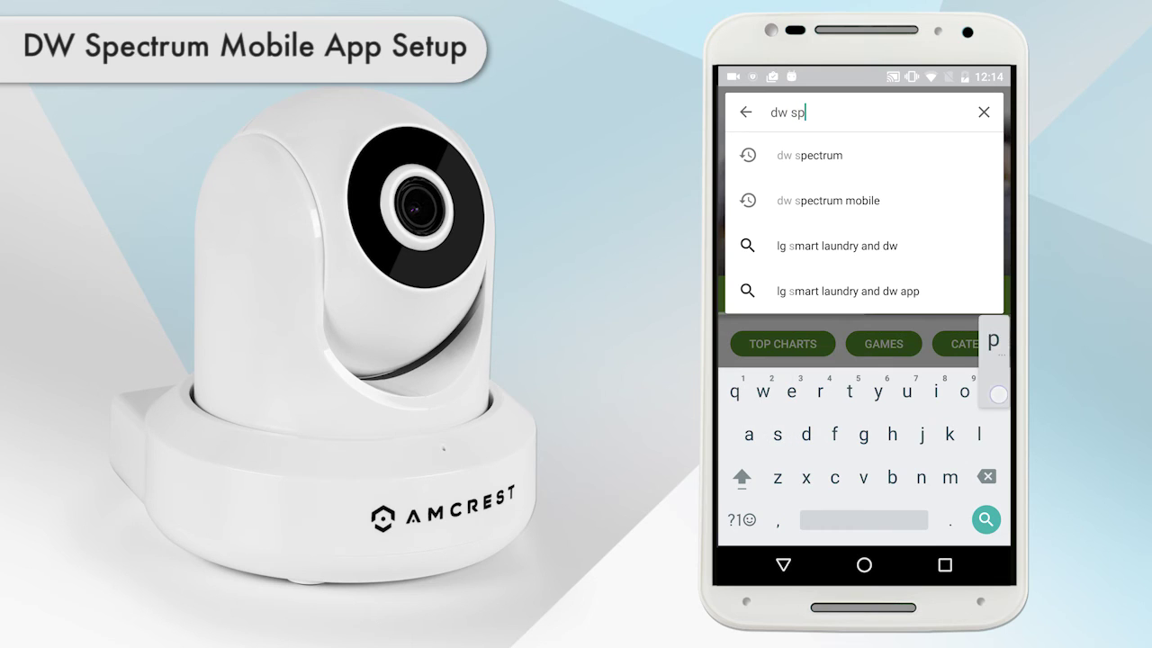
type("trum")
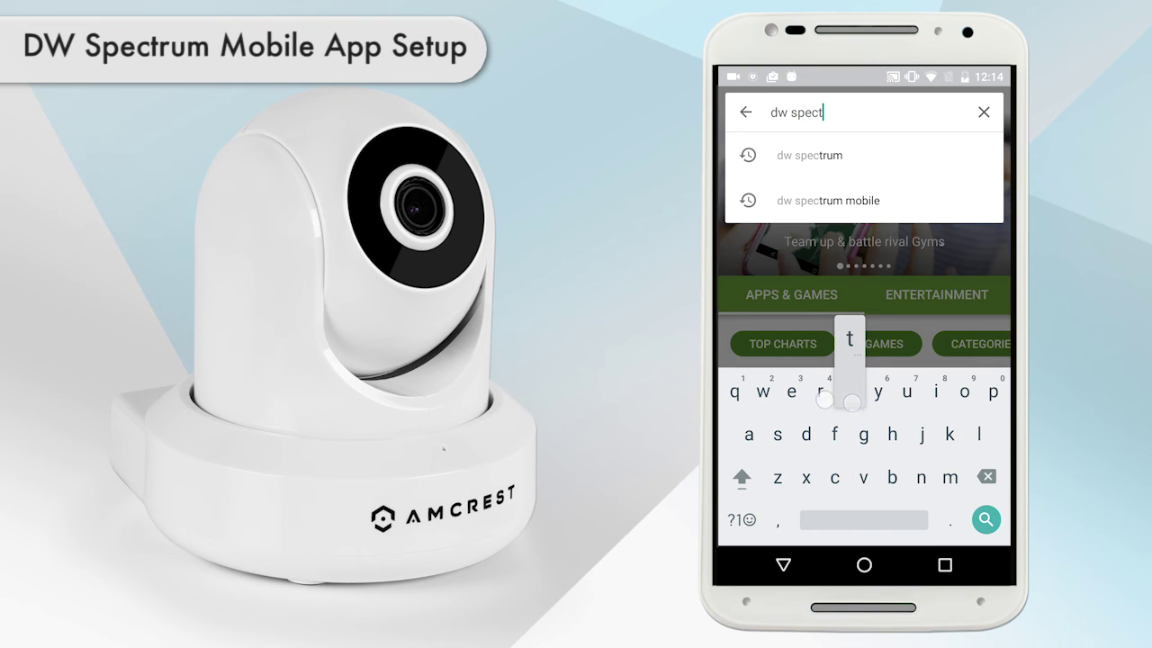
left_click(863, 162)
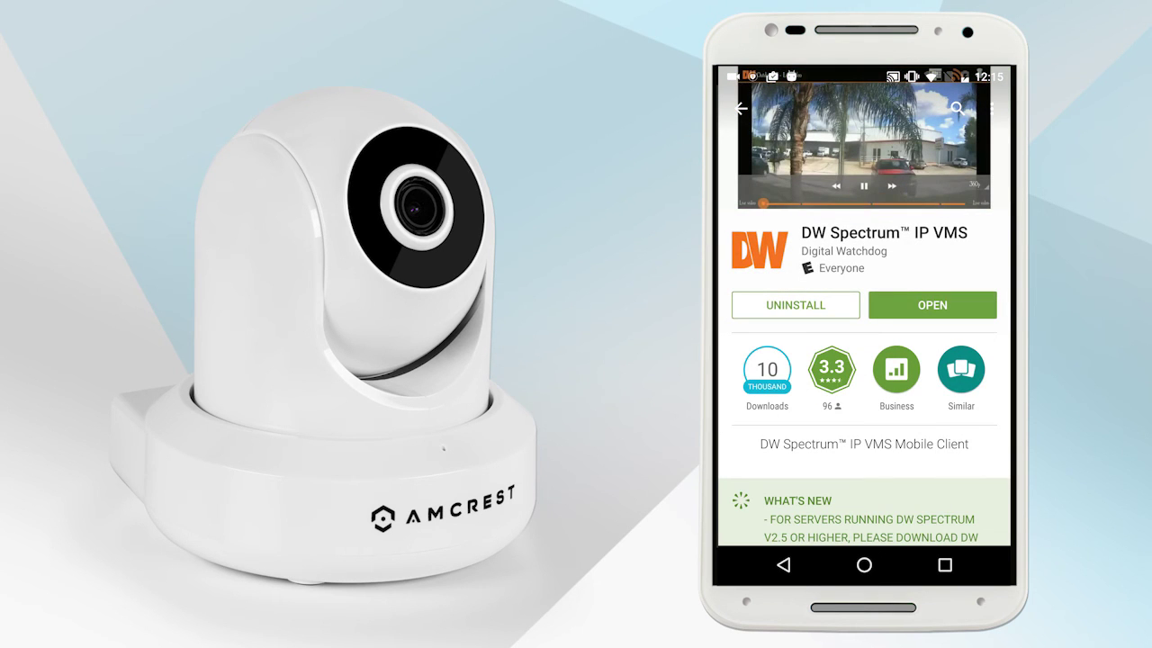
In the DW Spectrum IP VMS app, save the Amcrest session for 10.0.0.154:7001 and log in to view its cameras.
left_click(956, 306)
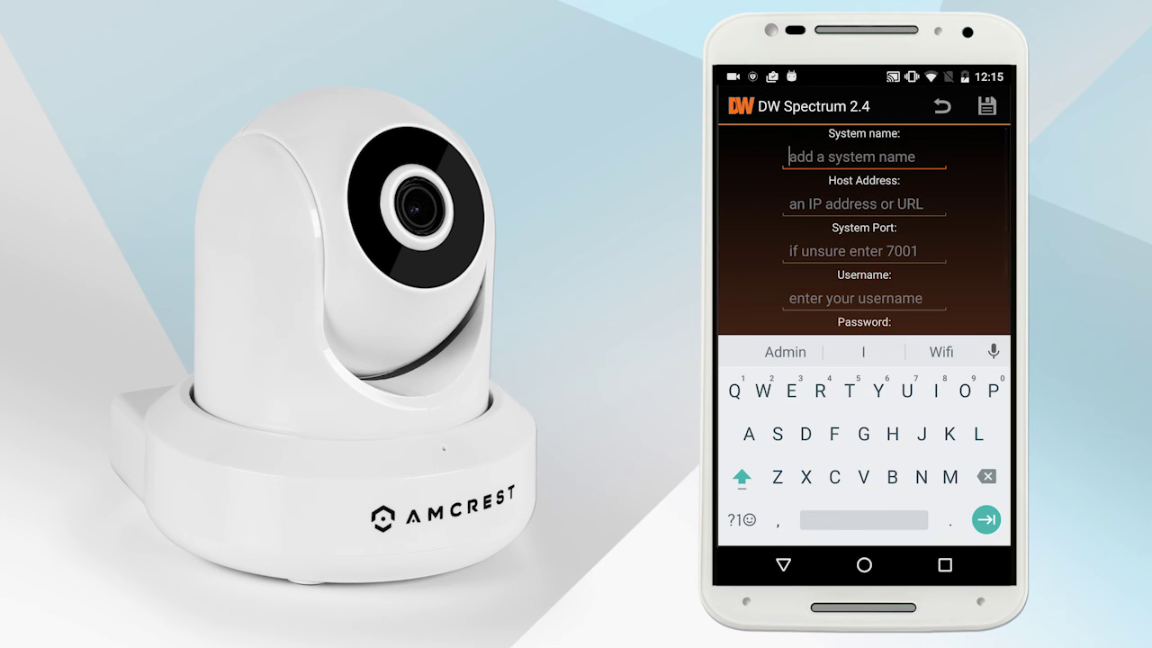
type("Amcr")
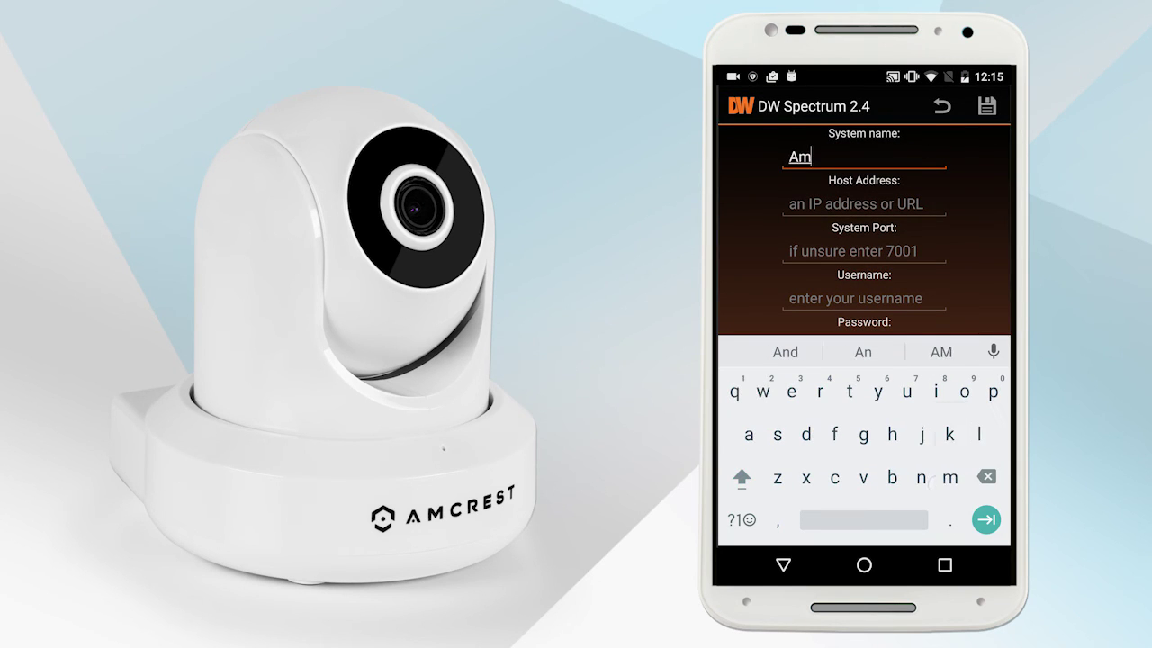
type("est")
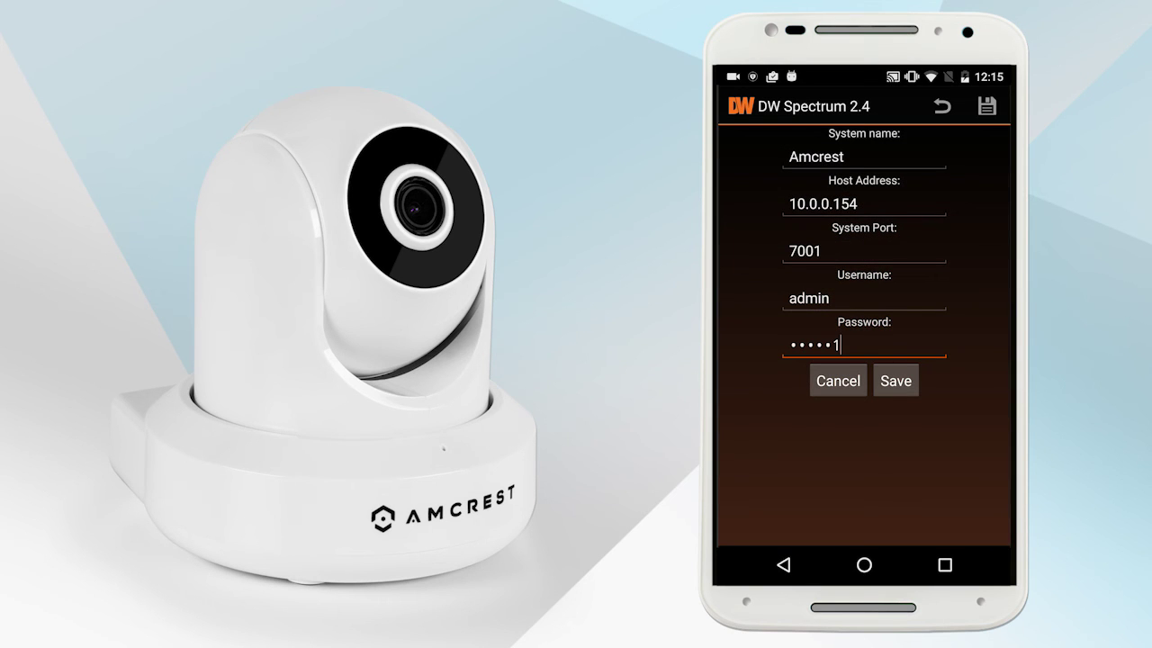
left_click(896, 381)
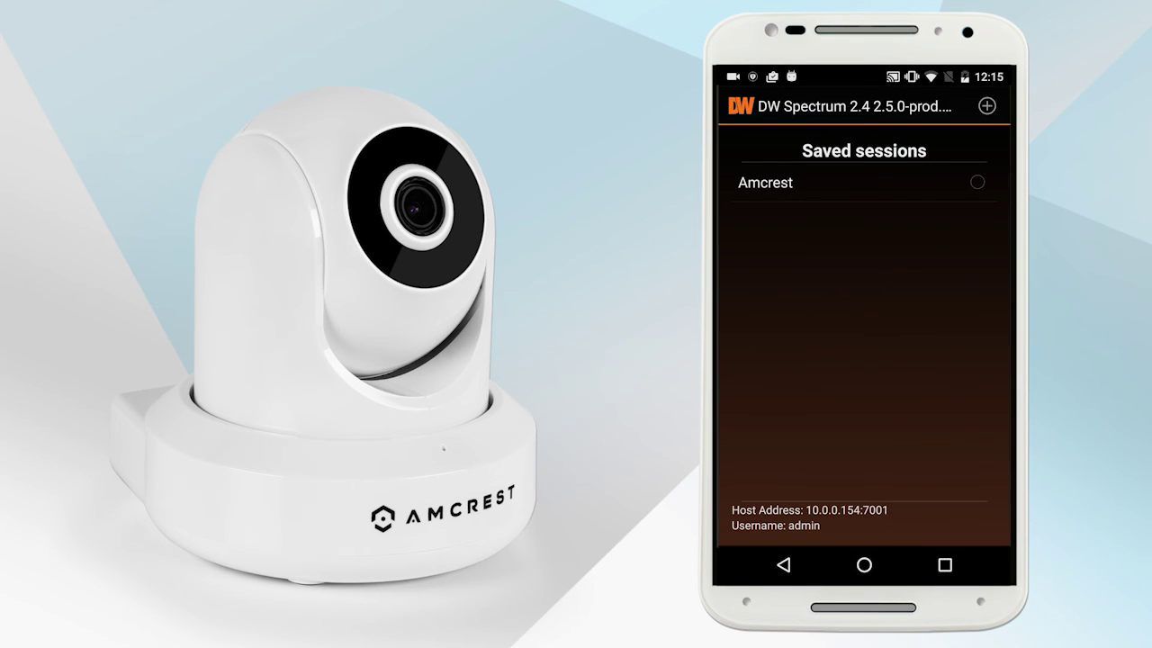
left_click(765, 182)
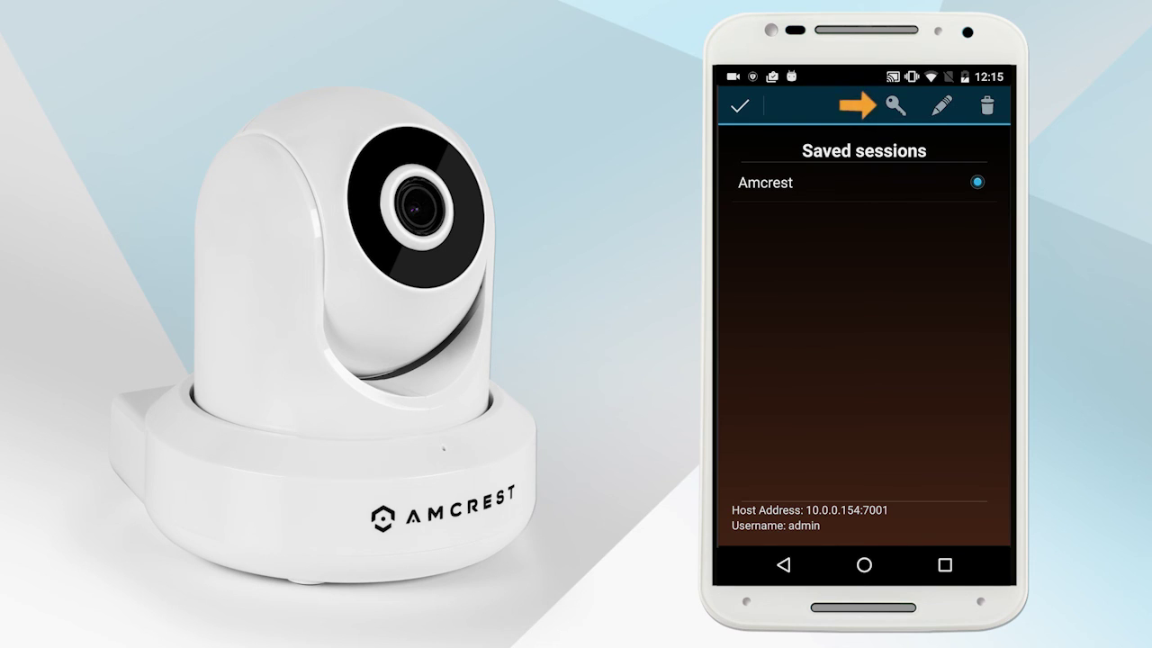
left_click(896, 105)
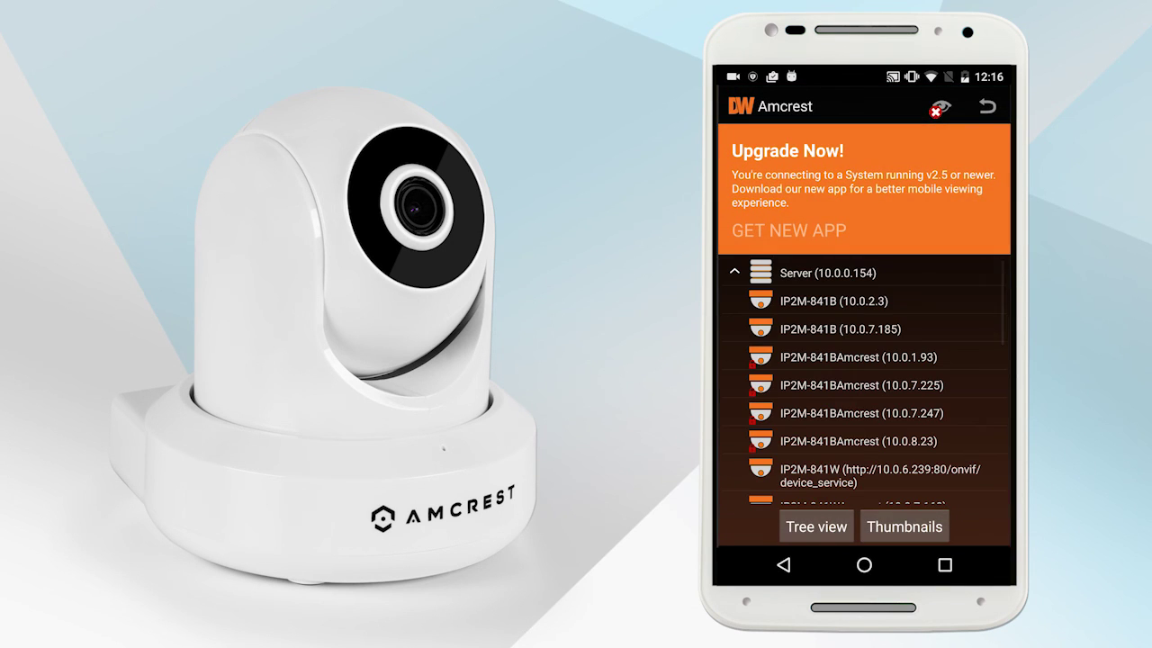
left_click_drag(941, 448, 961, 235)
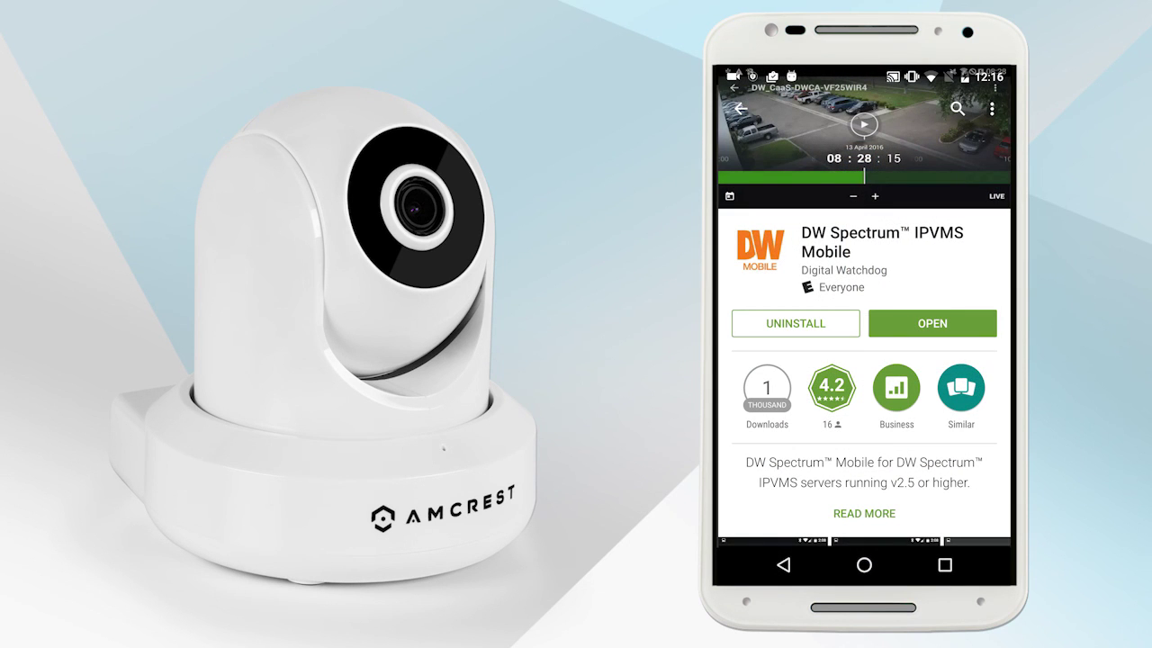
In DW Spectrum IPVMS Mobile, log in to the auto-discovered Amcrest system and browse its camera grid.
left_click(947, 325)
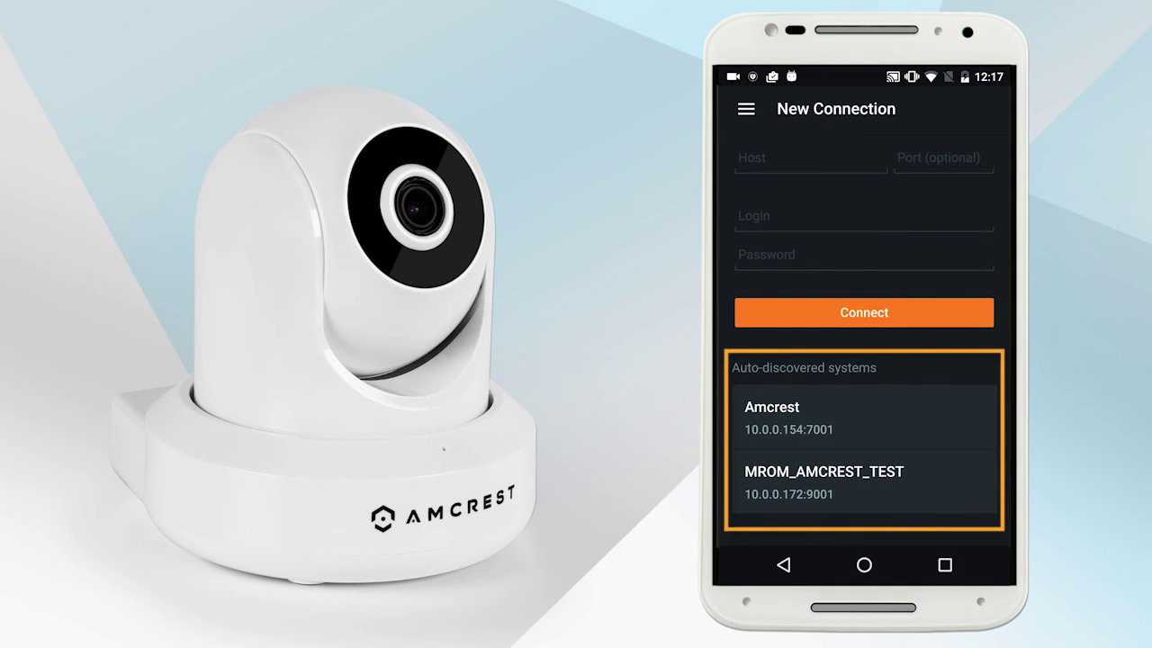
left_click(854, 420)
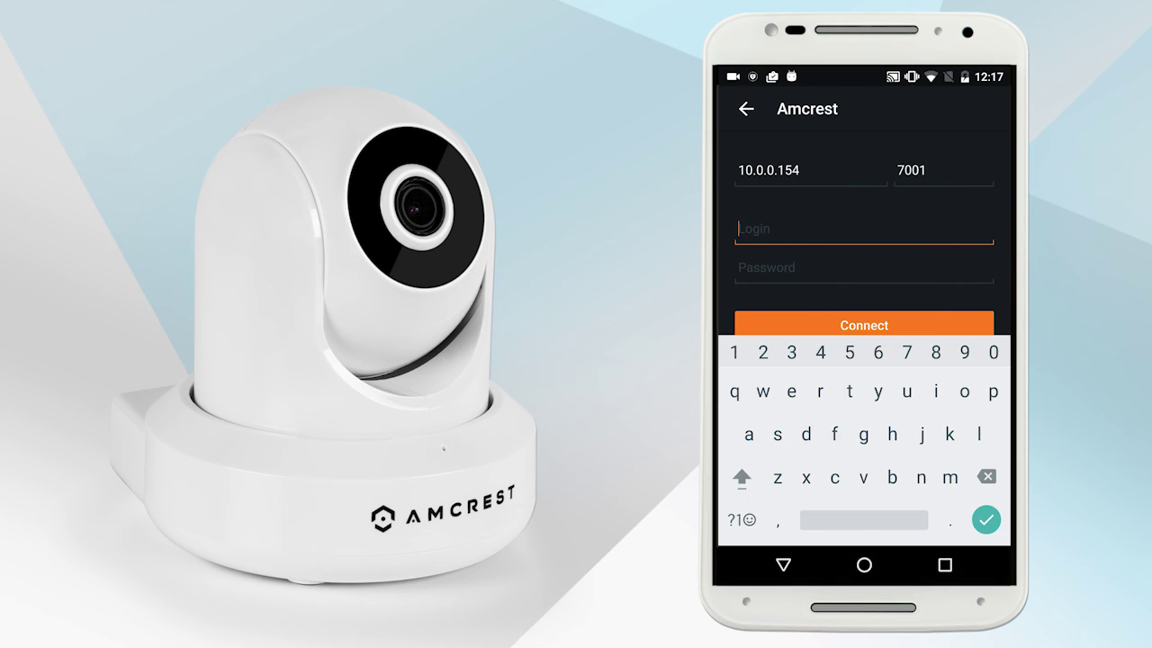
type("admin")
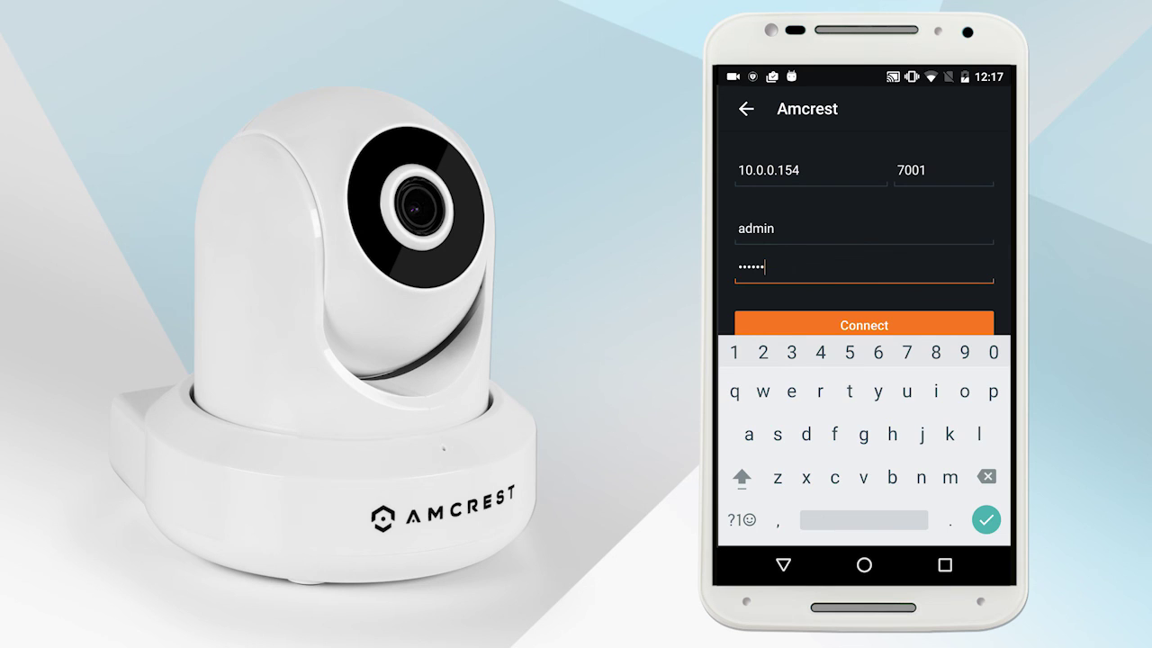
left_click(920, 322)
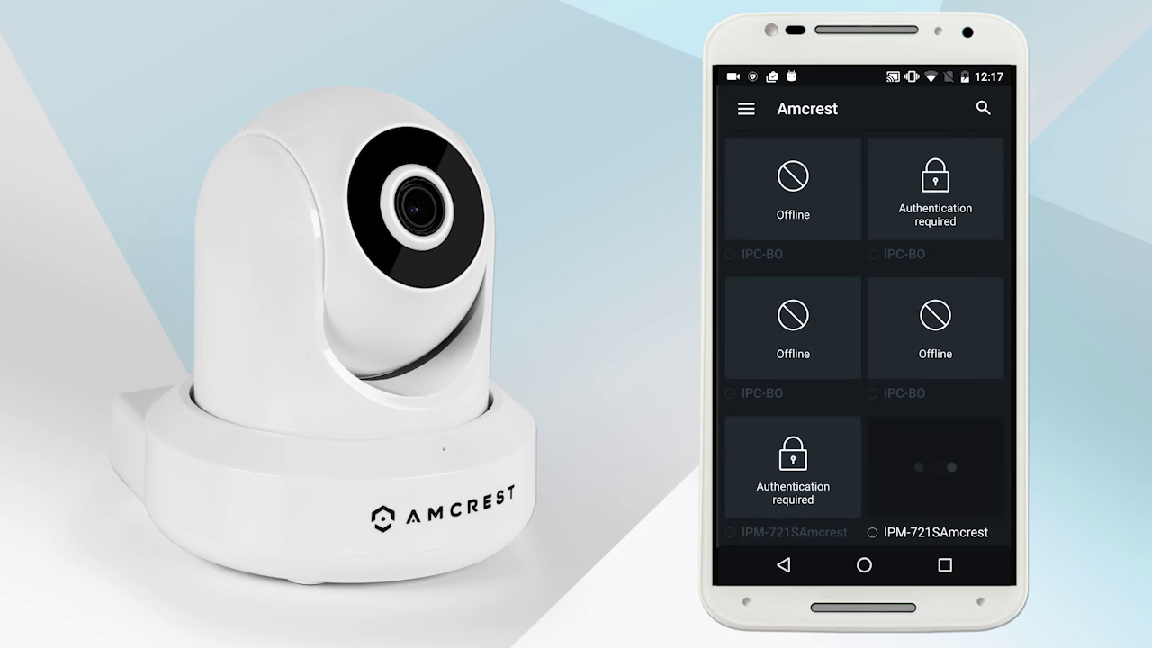
scroll(865, 339, "down", 3)
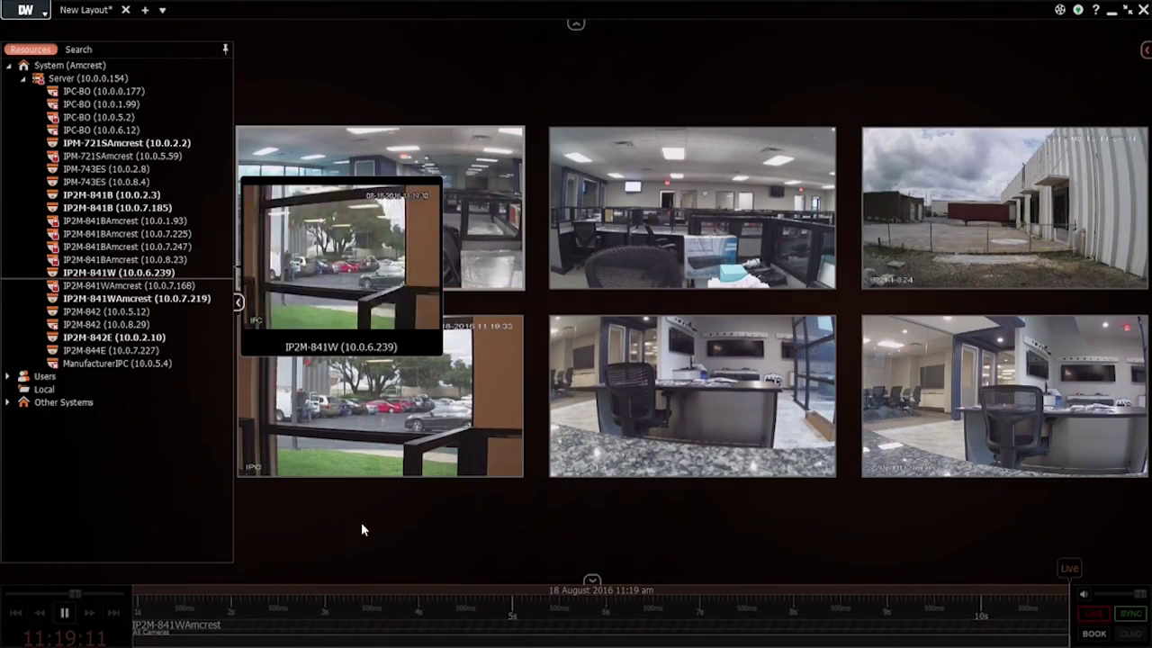
Close the floating IP2M-841W preview by clicking an empty area of the six-camera grid.
left_click(379, 530)
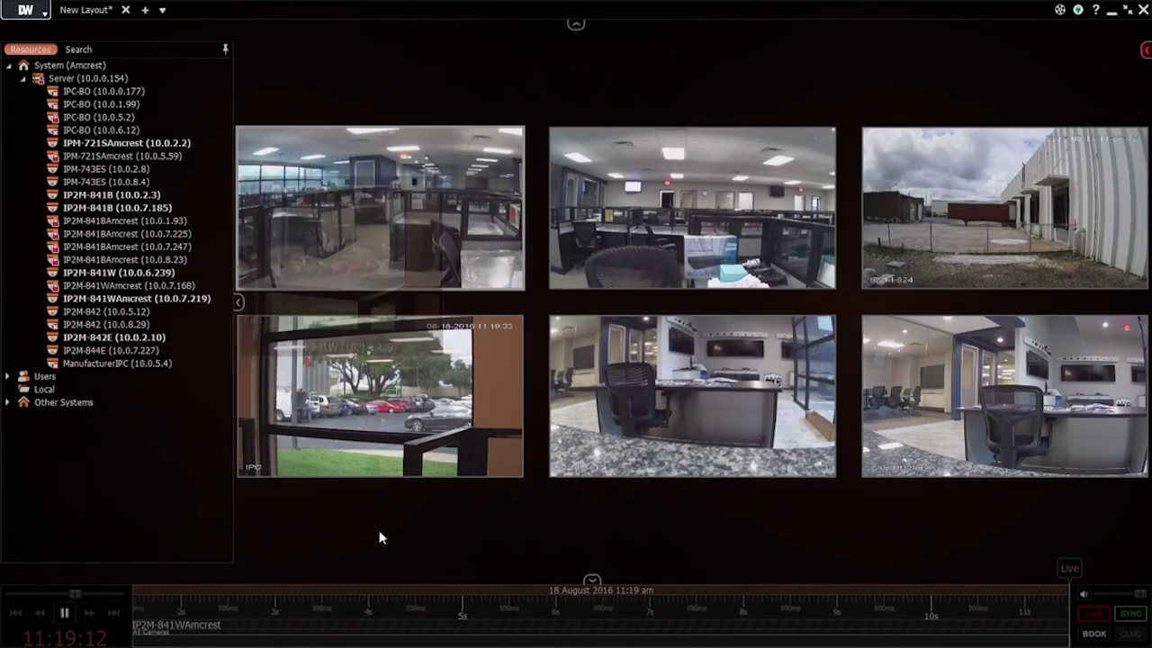